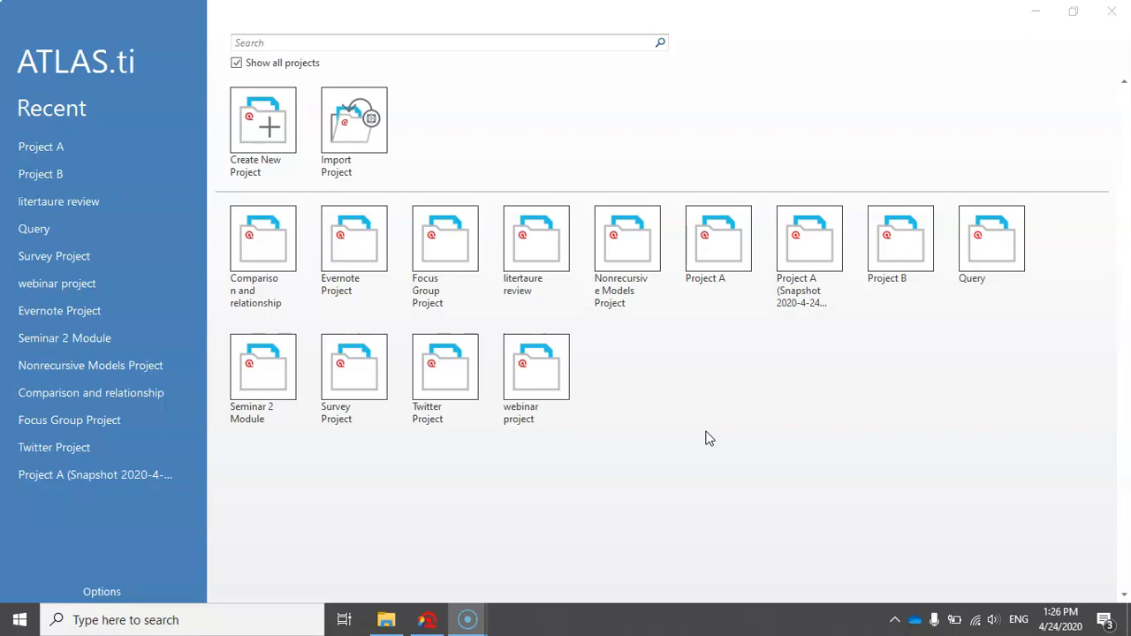
# Step: Open Project A and export it as a QDPX project bundle to Local Disk (F:)
pyautogui.click(734, 236)
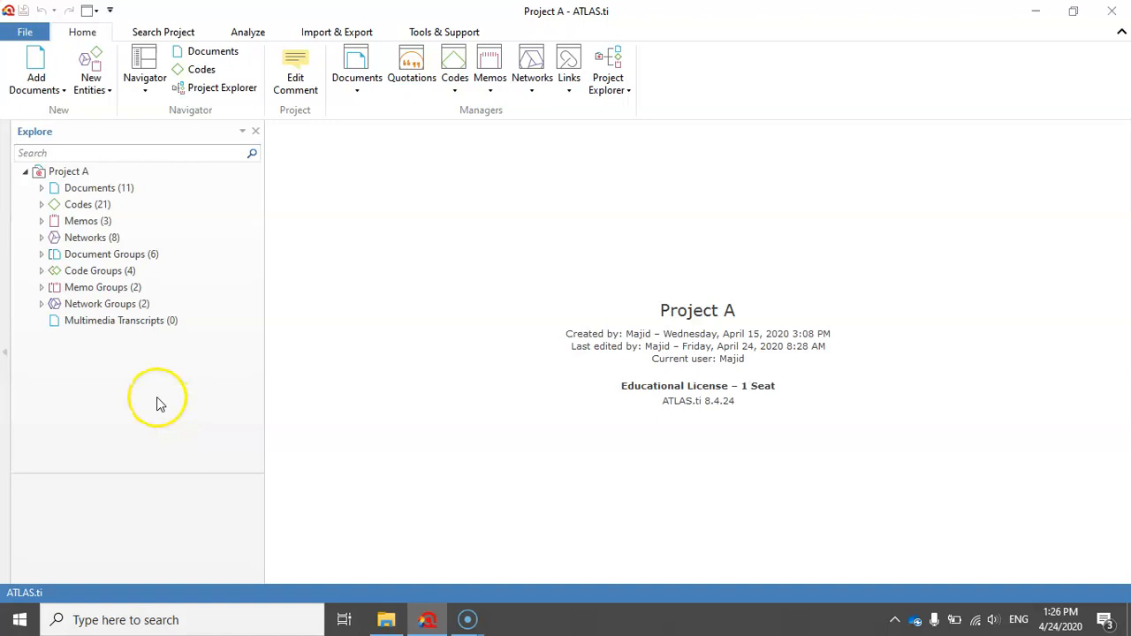
pyautogui.click(26, 35)
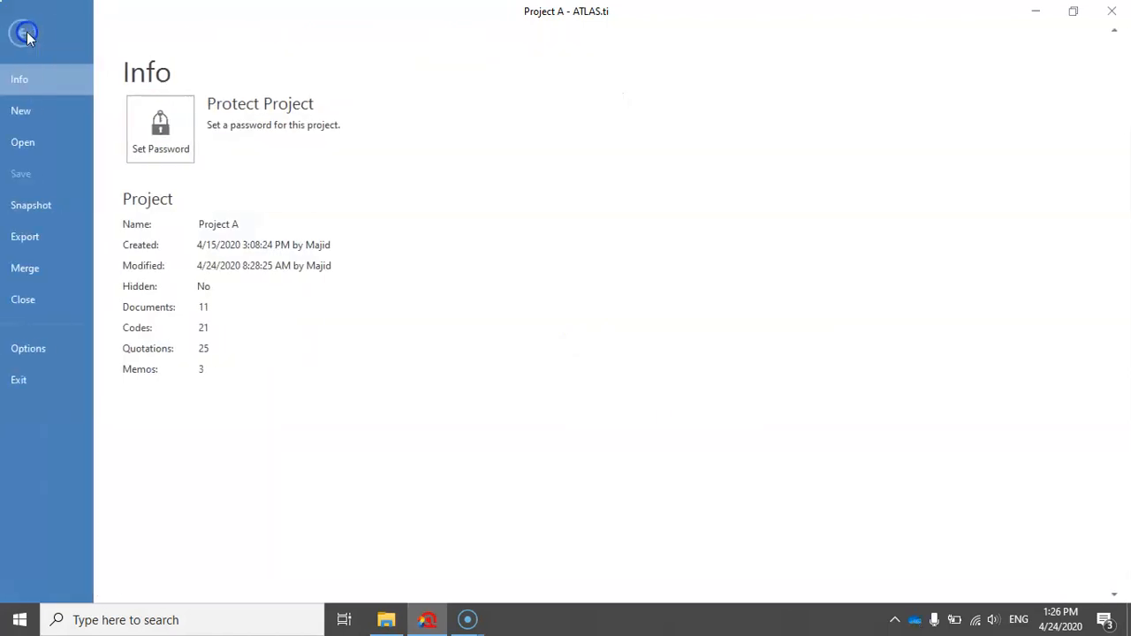
pyautogui.click(36, 237)
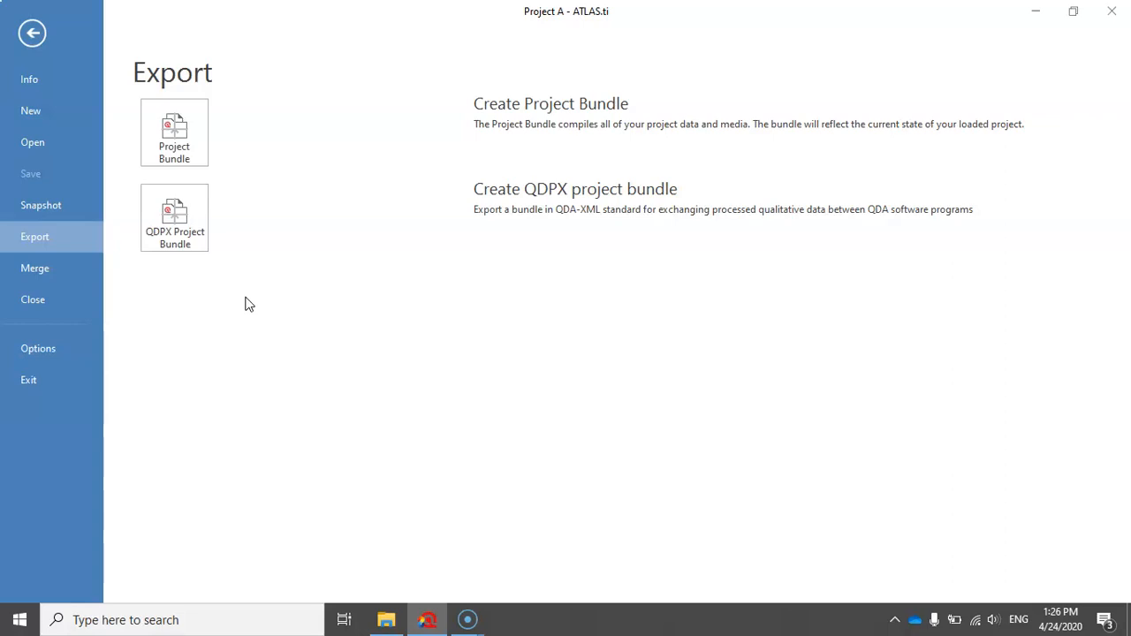
pyautogui.click(187, 214)
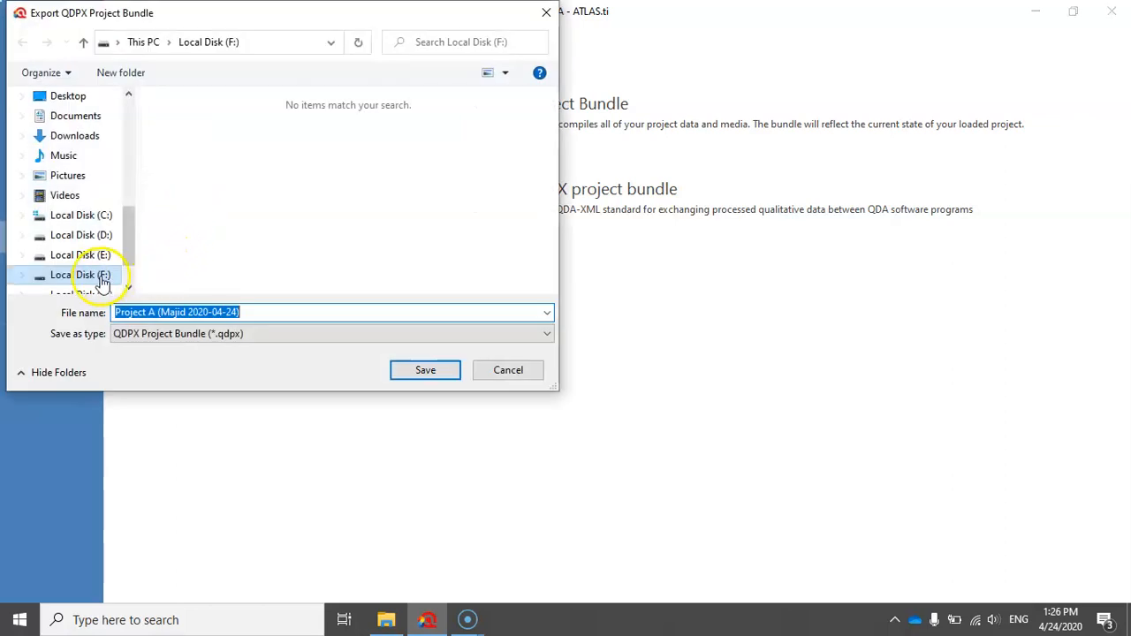
pyautogui.click(423, 372)
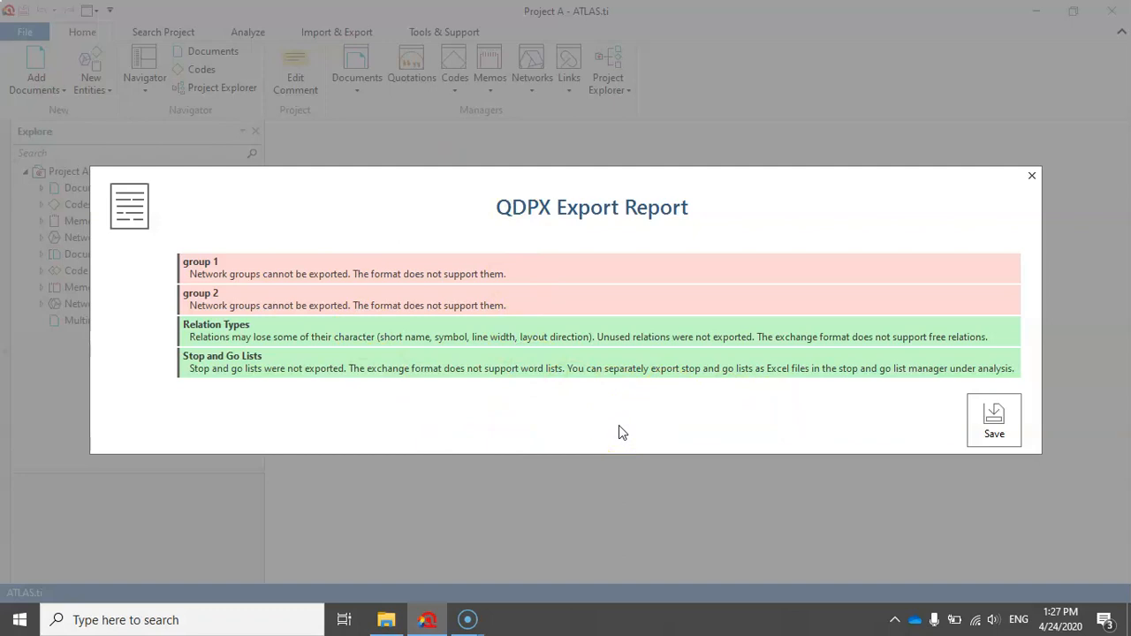
# Step: Save the QDPX Export Report to Local Disk (F:) under its suggested file name
pyautogui.click(991, 422)
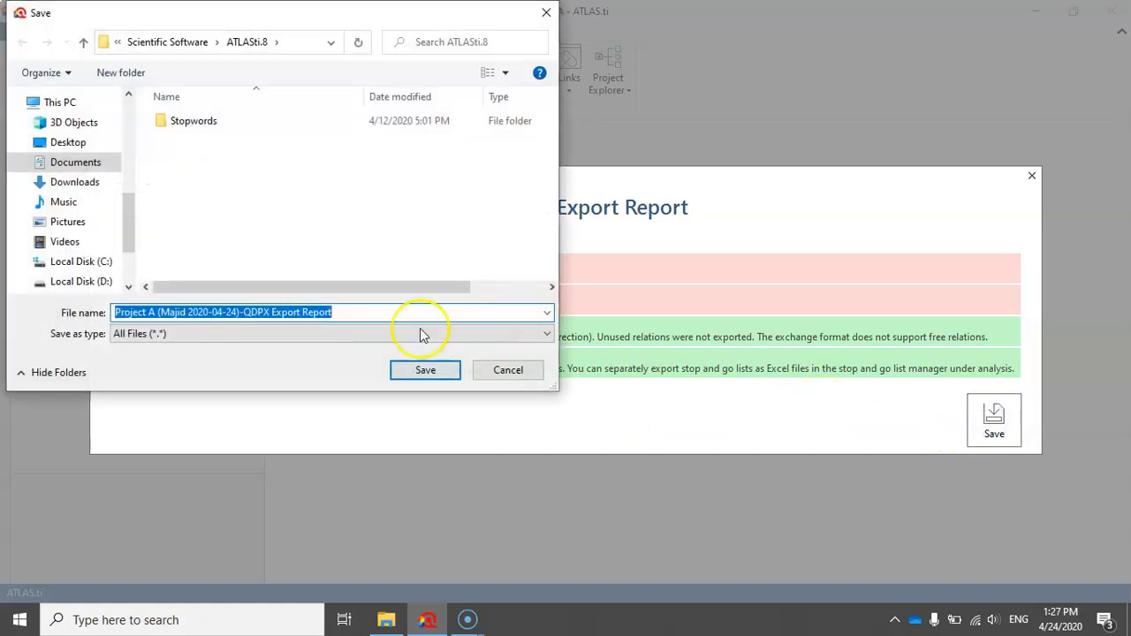
pyautogui.click(130, 260)
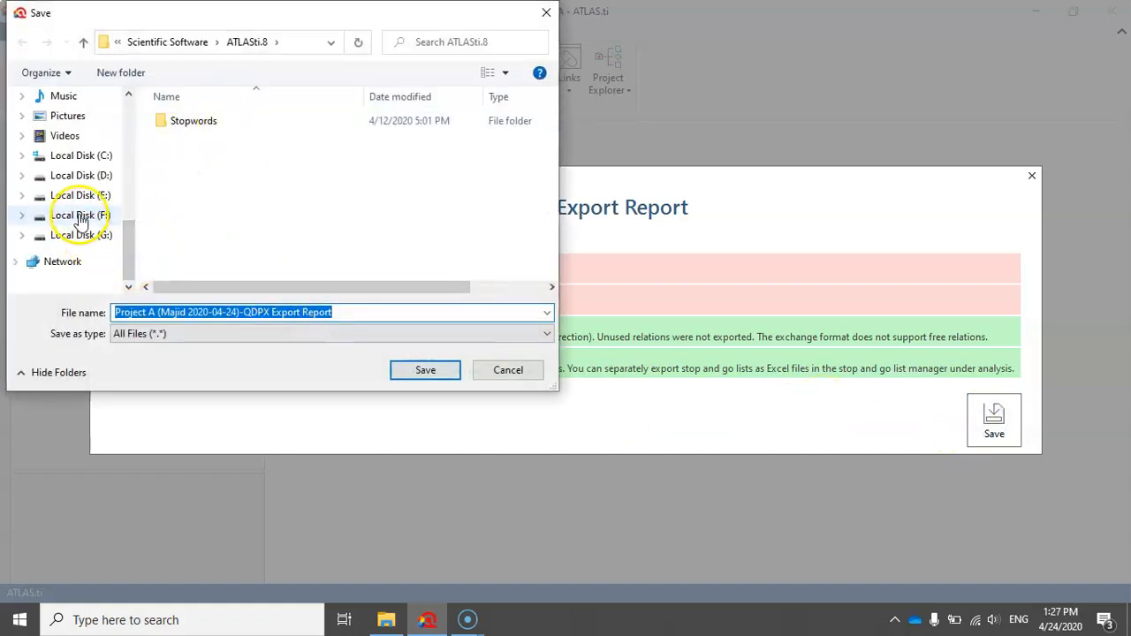
pyautogui.click(81, 216)
pyautogui.click(427, 372)
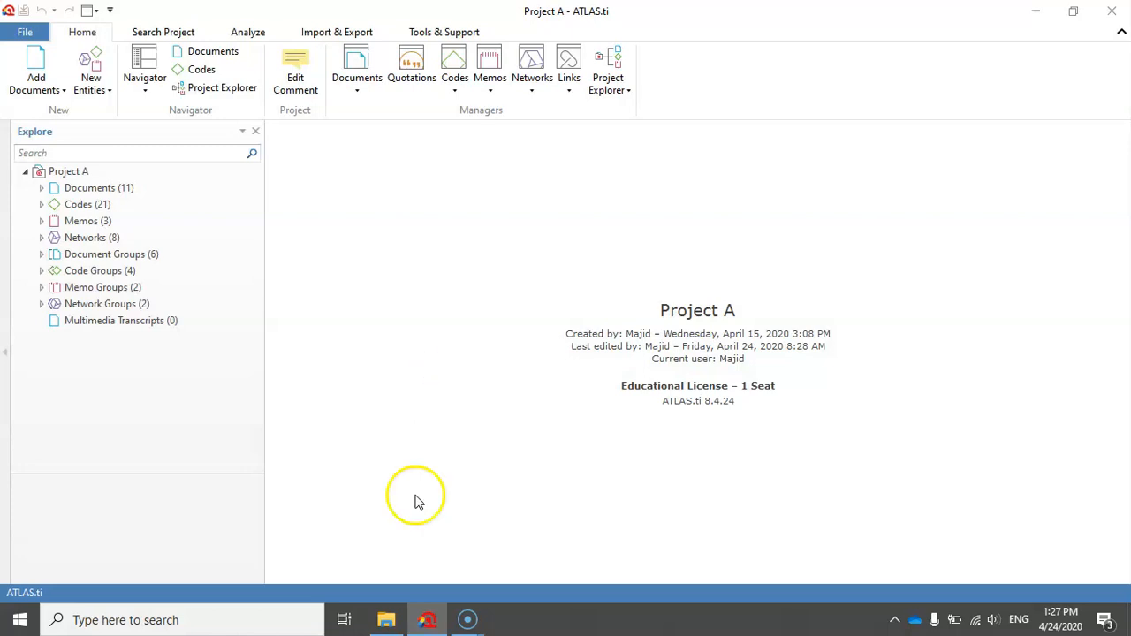
# Step: Switch to File Explorer and examine the exported report, .qdpx bundle and Media folder contents on Local Disk (F:)
pyautogui.click(386, 621)
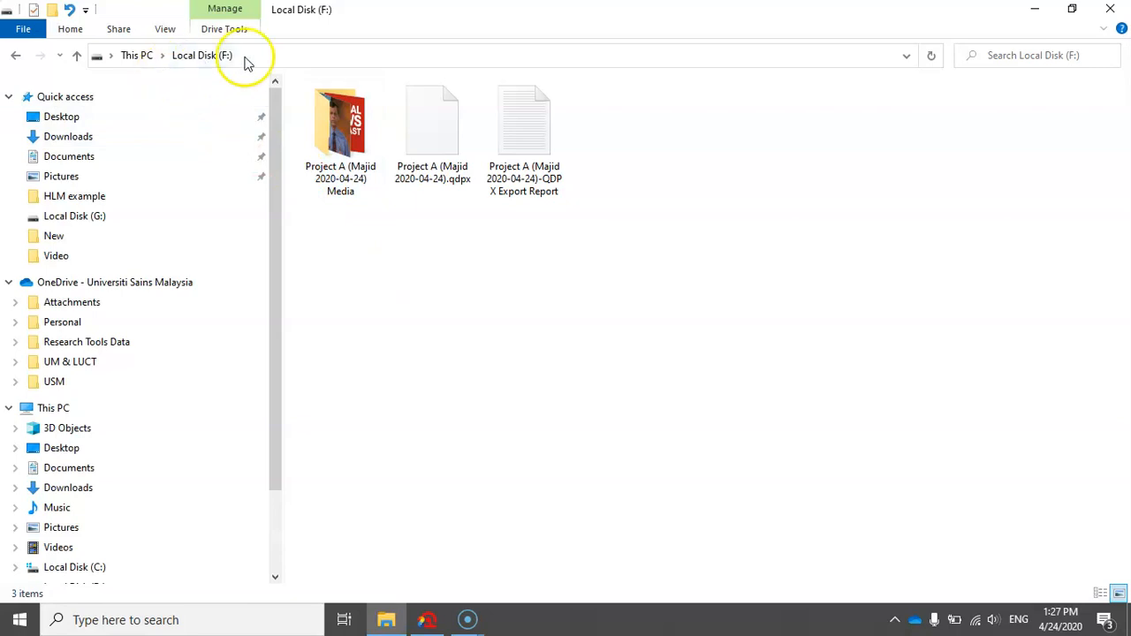
pyautogui.click(520, 119)
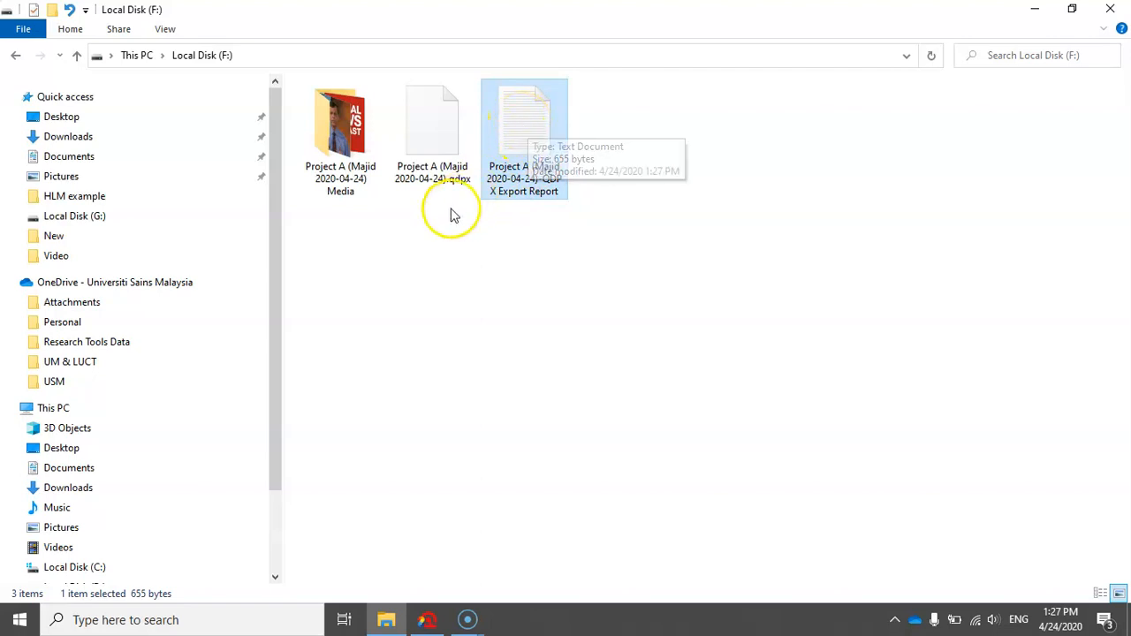
pyautogui.click(432, 134)
pyautogui.click(332, 148)
pyautogui.moveTo(456, 226); pyautogui.dragTo(342, 110)
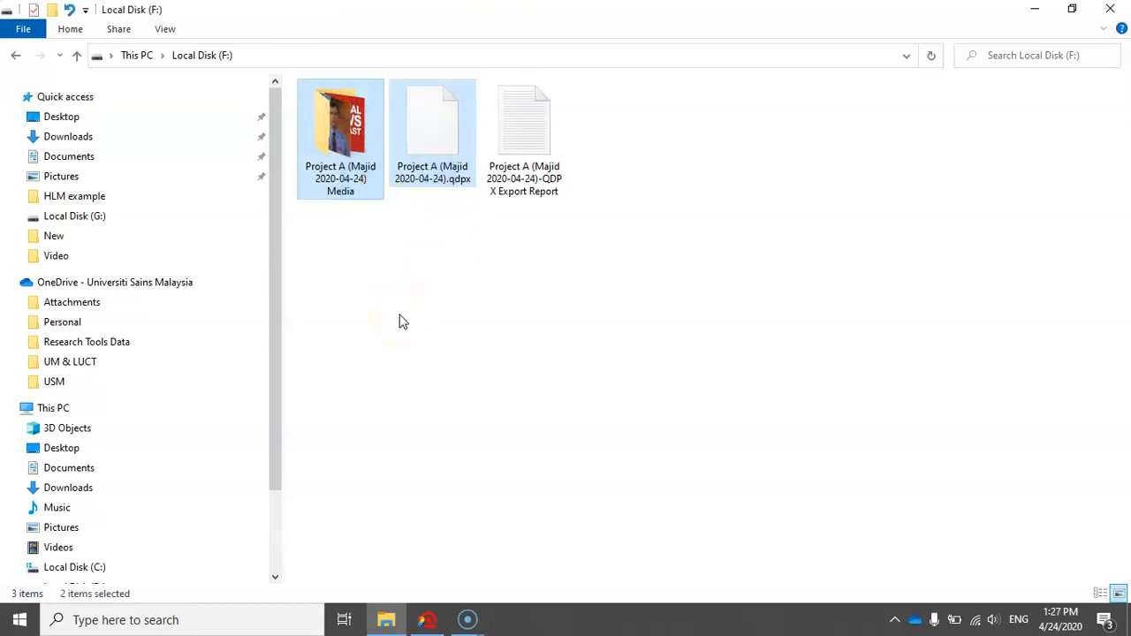
pyautogui.doubleClick(340, 152)
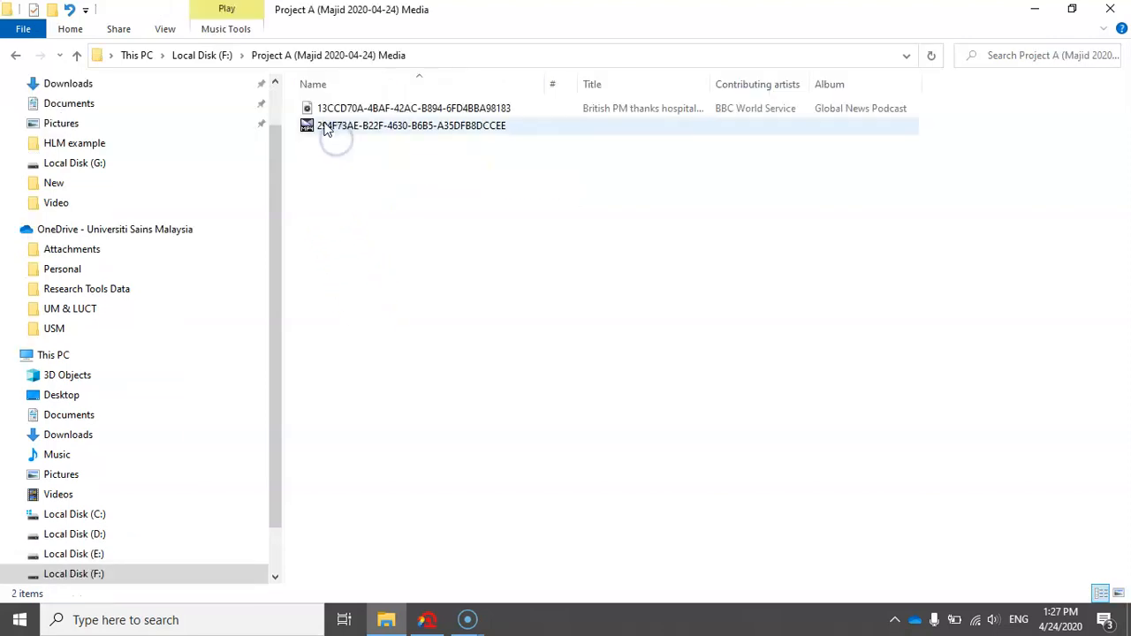
pyautogui.click(207, 55)
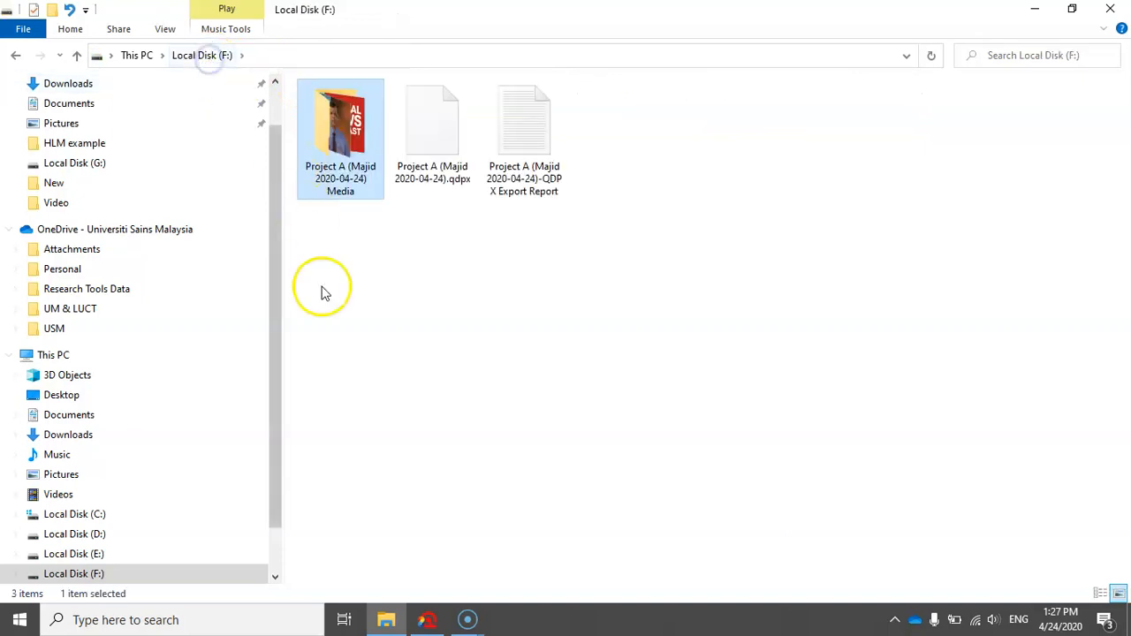
pyautogui.moveTo(426, 619)
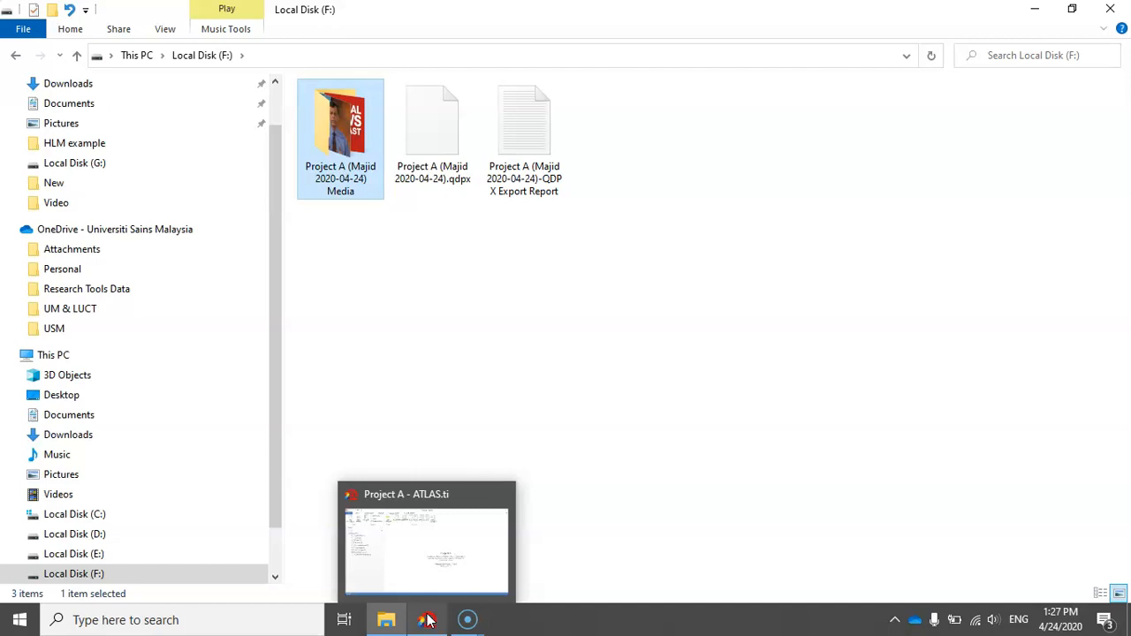
pyautogui.click(416, 316)
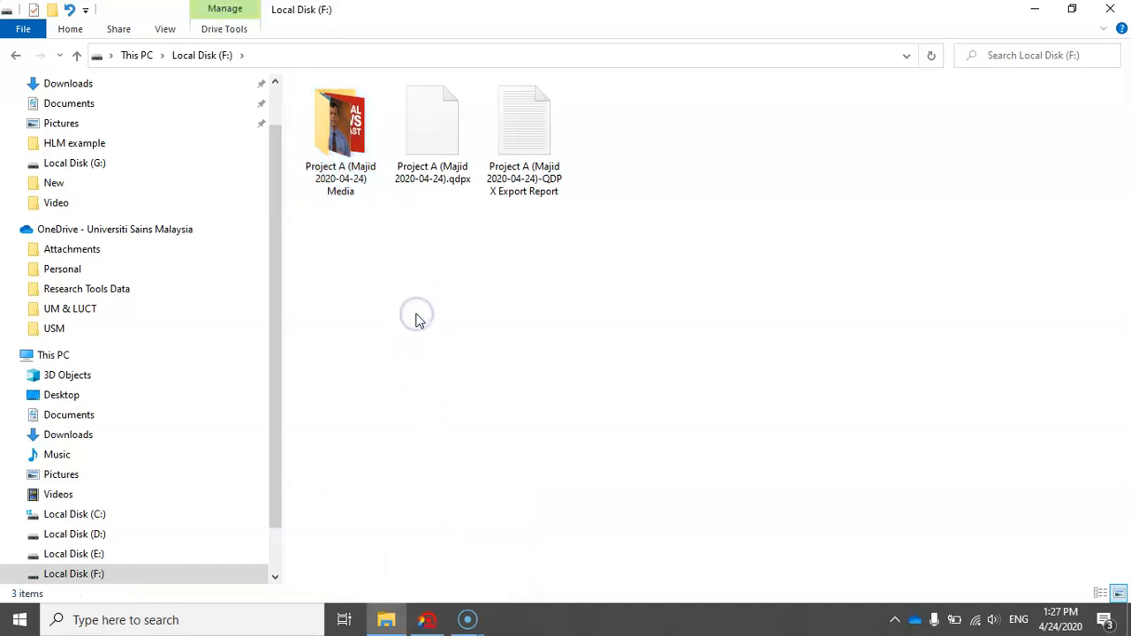
pyautogui.click(429, 144)
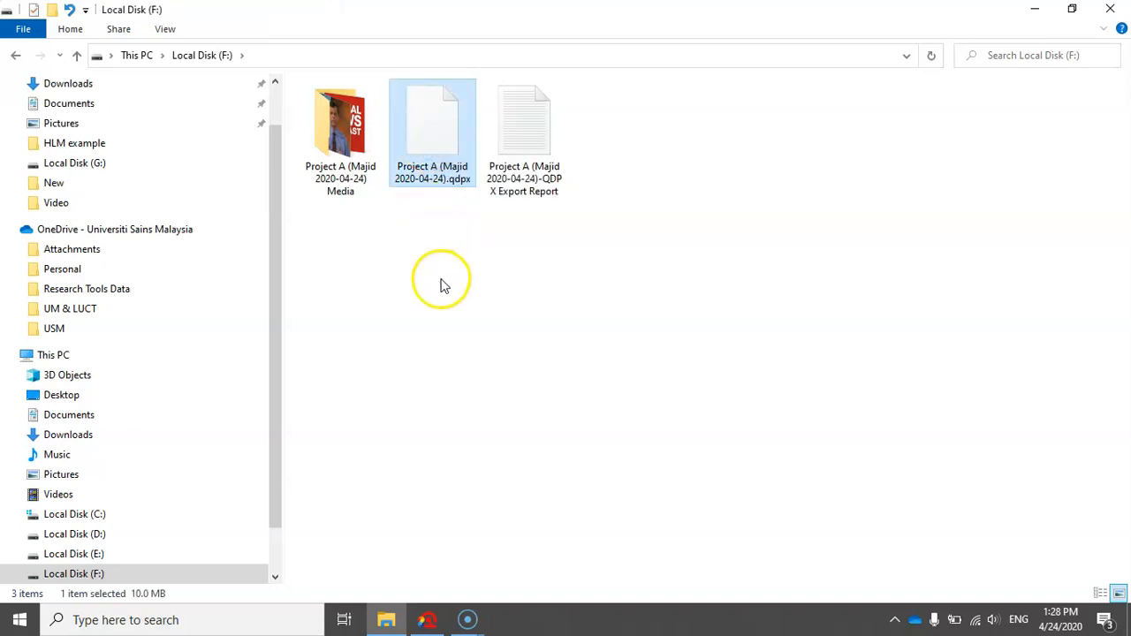
# Step: Launch NVivo 12 and open the exported Project A .qdpx file from Local Disk (F:) as a REFI-QDA Project
pyautogui.click(19, 620)
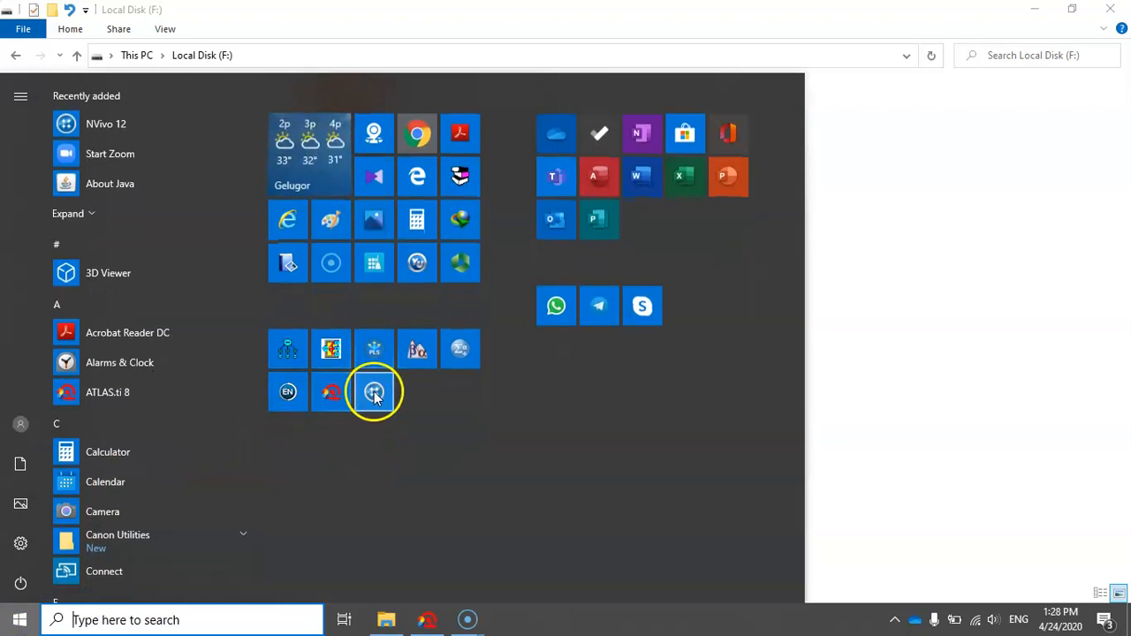
pyautogui.click(375, 392)
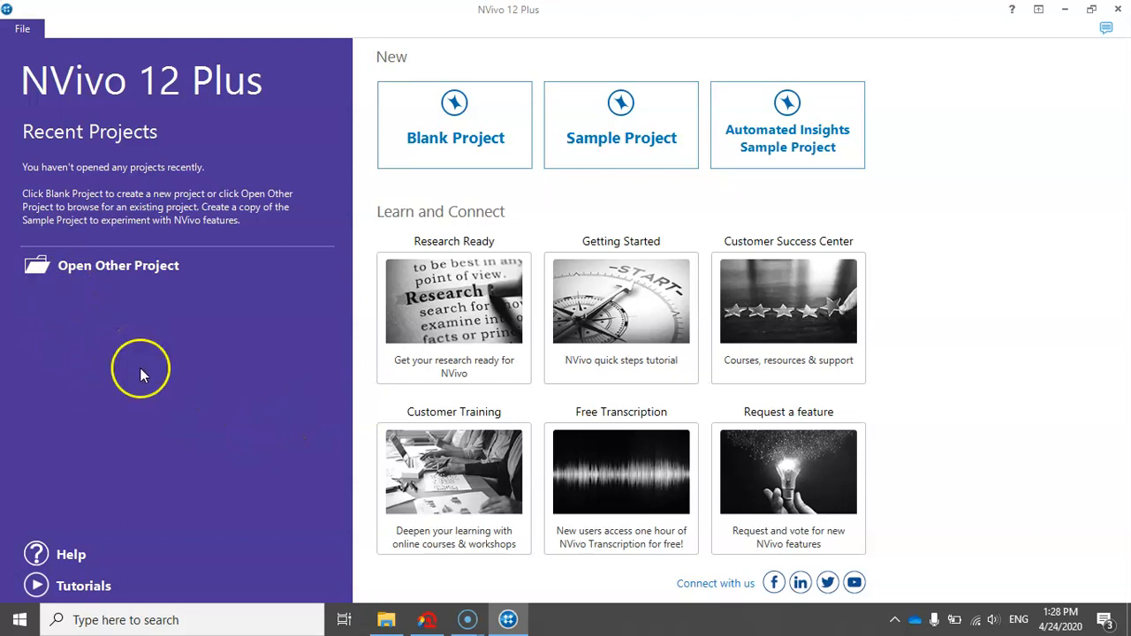
pyautogui.click(87, 269)
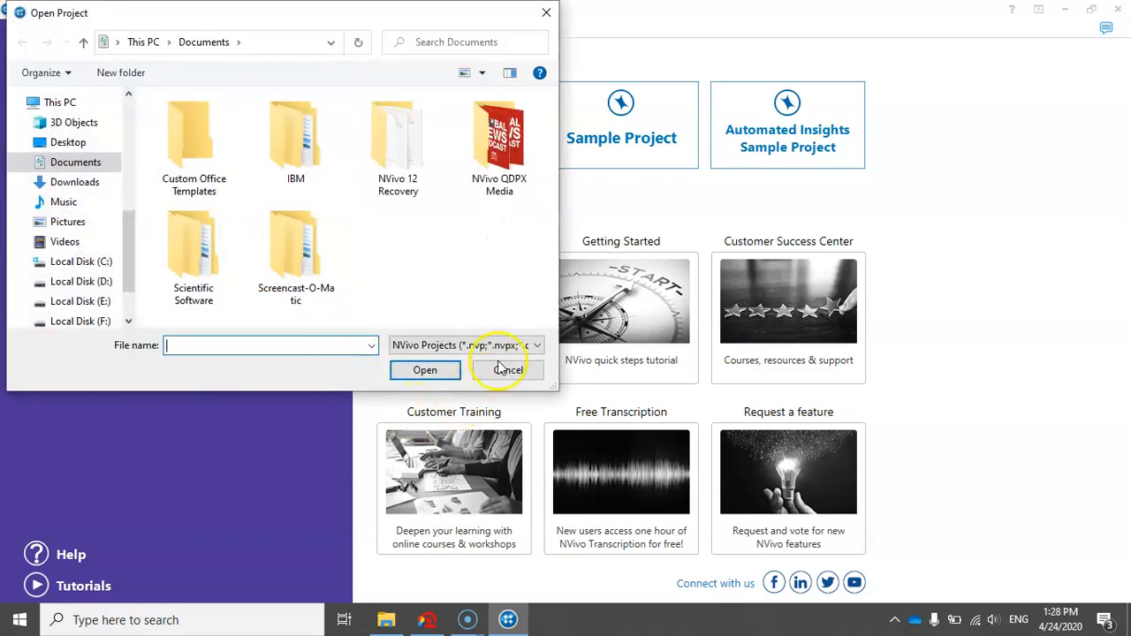
pyautogui.click(504, 345)
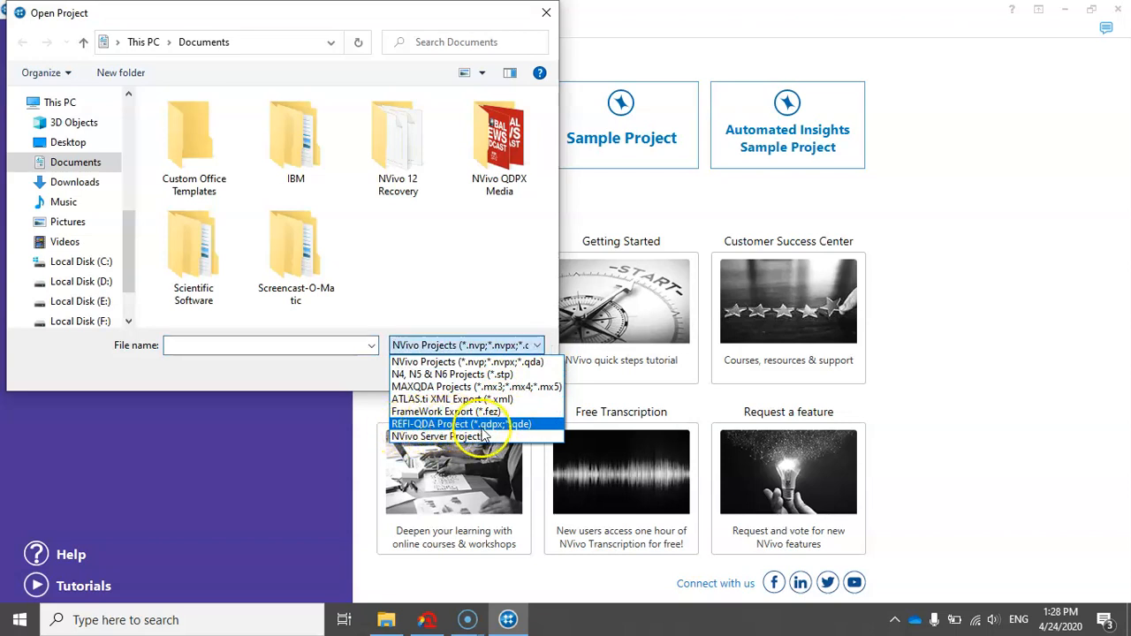
pyautogui.click(494, 425)
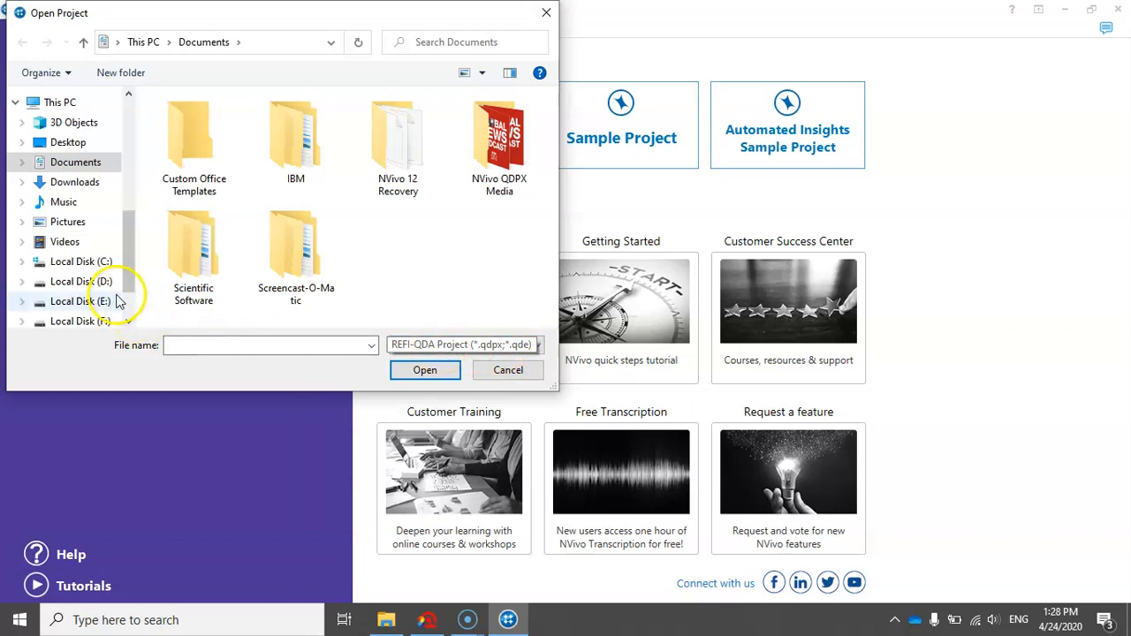
pyautogui.scroll(-2, 88, 296)
pyautogui.click(80, 255)
pyautogui.click(295, 134)
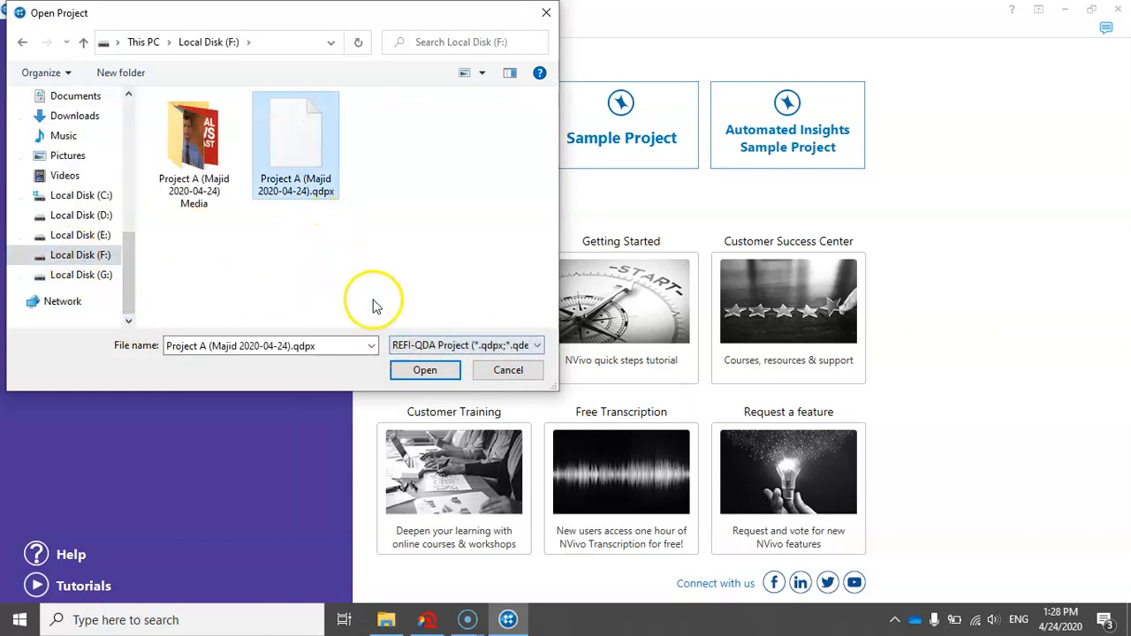
pyautogui.click(426, 370)
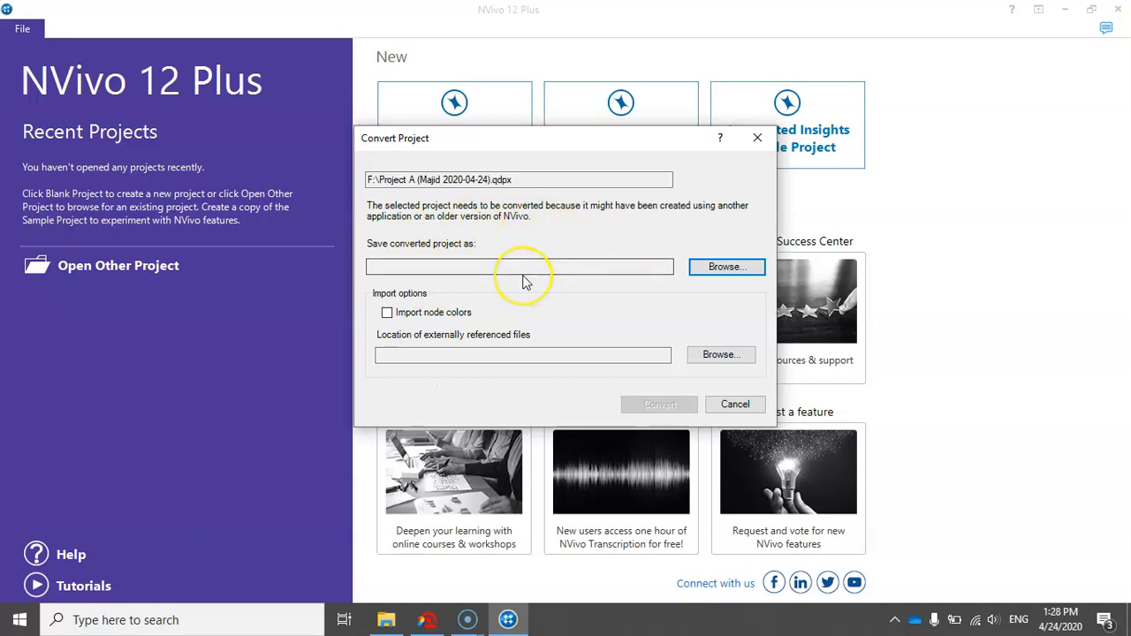
# Step: Create a folder named ATLAS-NVIVO on Local Disk (F:) as the save location for the converted project
pyautogui.click(716, 267)
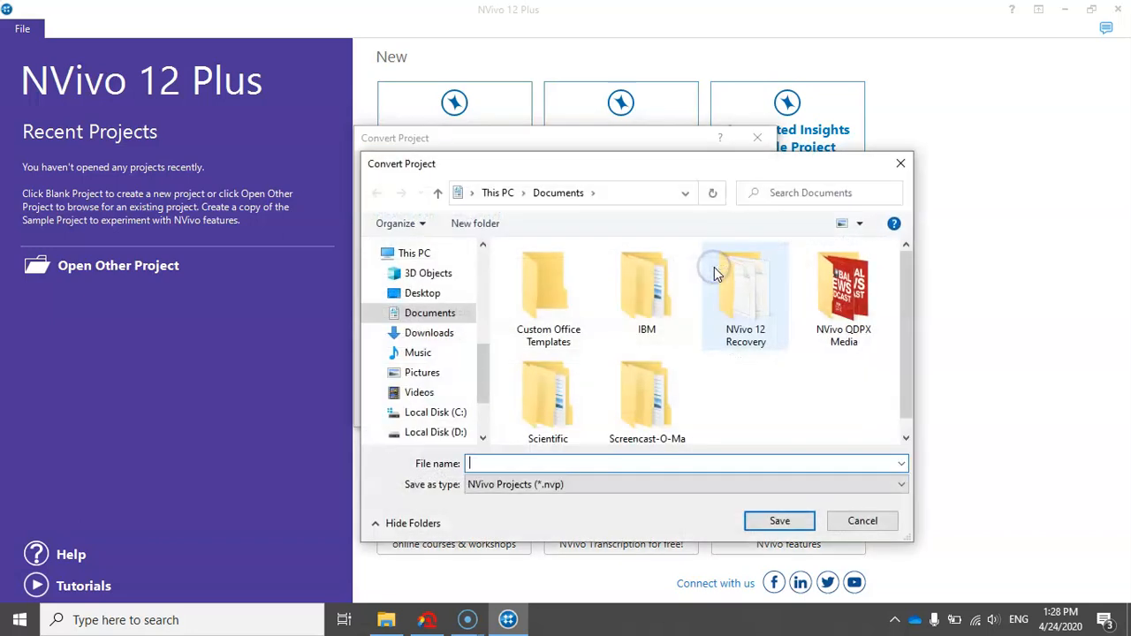
pyautogui.scroll(-2, 486, 423)
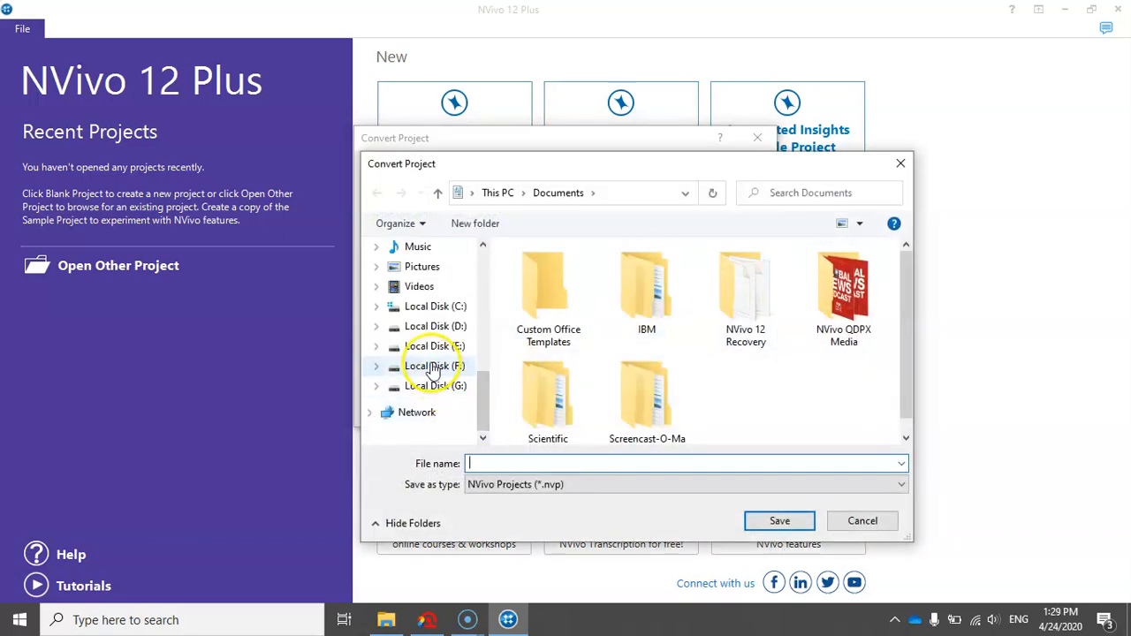
pyautogui.click(433, 367)
pyautogui.rightClick(680, 310)
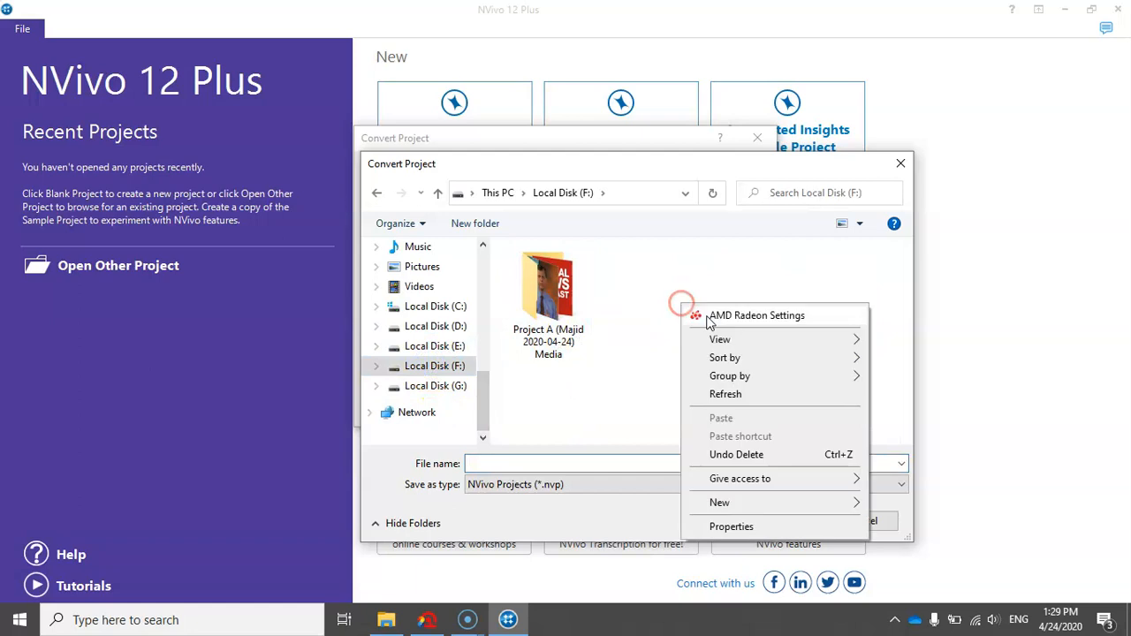
pyautogui.moveTo(771, 504)
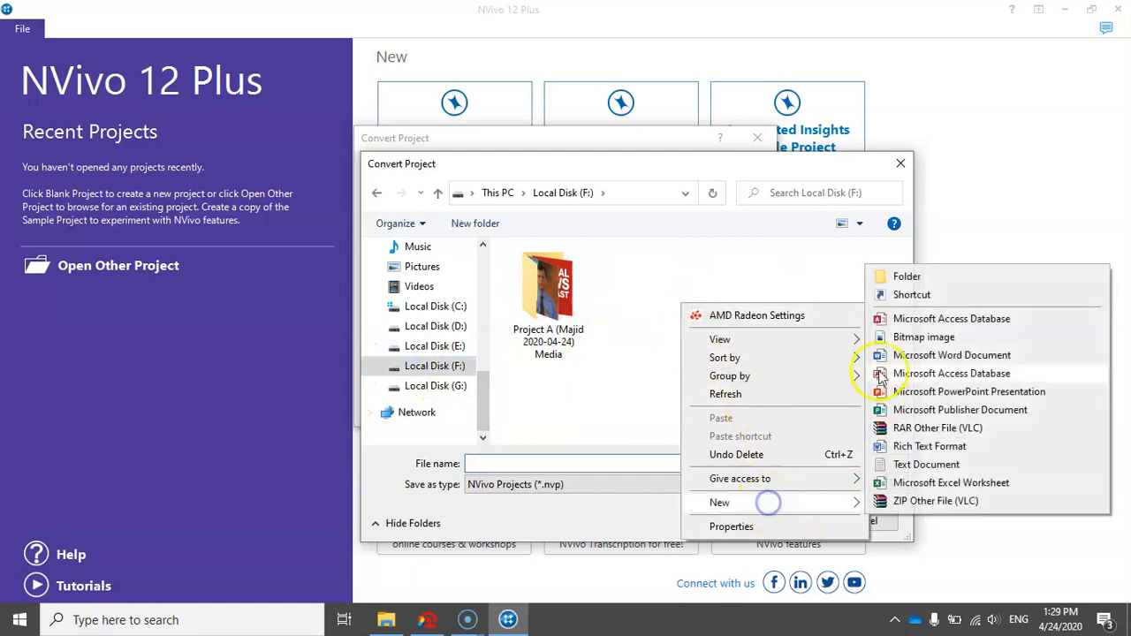
pyautogui.click(904, 276)
pyautogui.write('ATLAS-N')
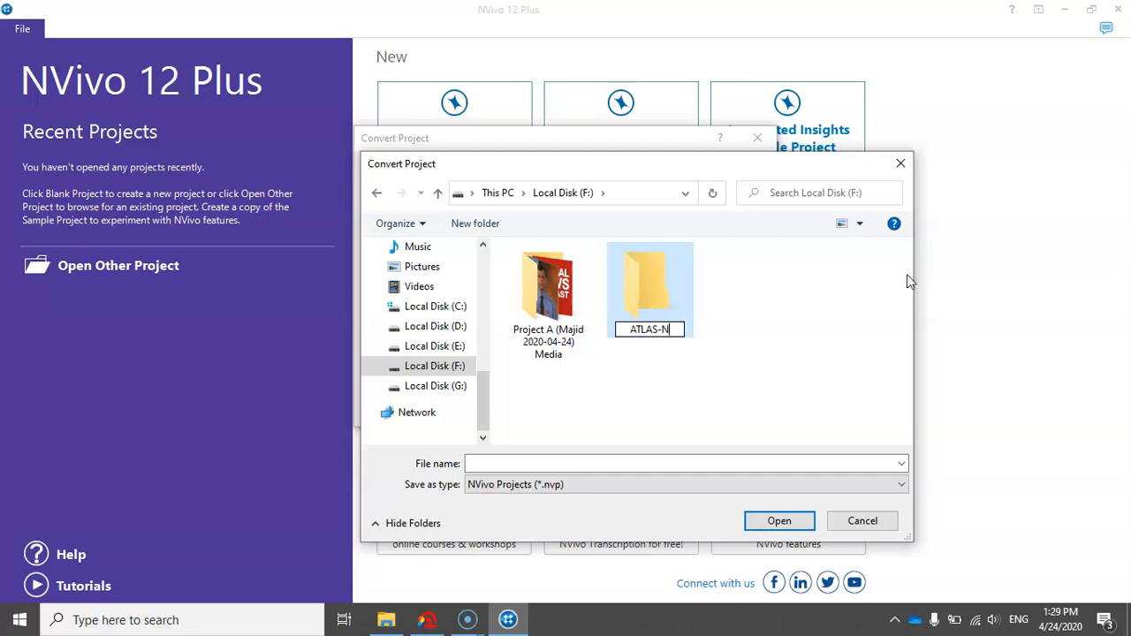
pyautogui.write('VIVO')
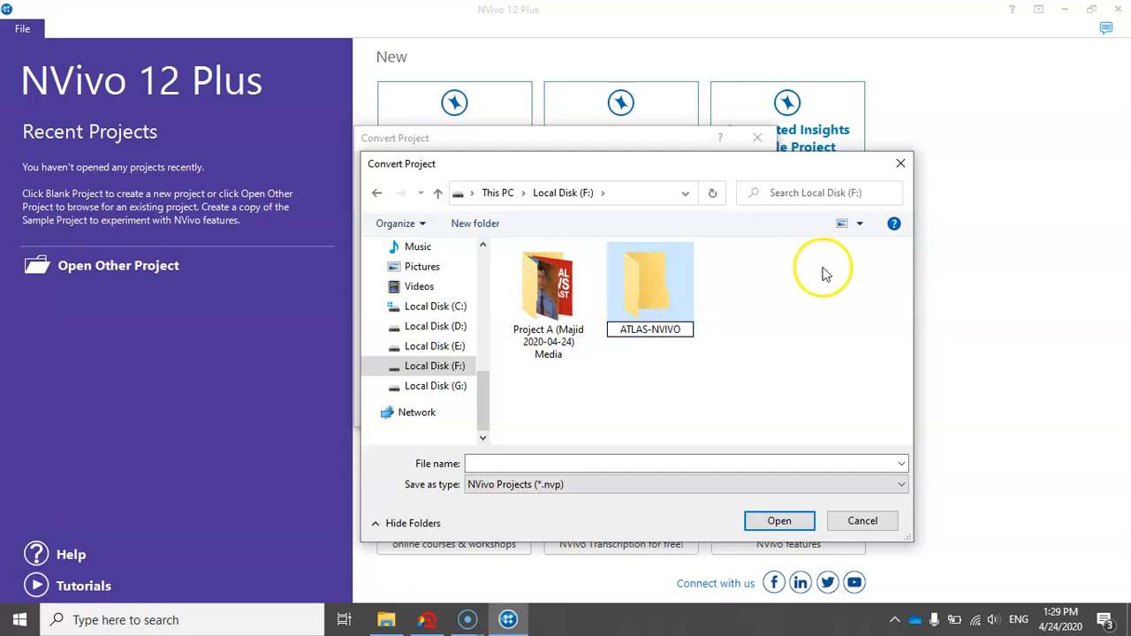
pyautogui.click(657, 289)
# Step: Set the converted project to save as A, in NVivo Projects (*.nvp) format, inside the ATLAS-NVIVO folder
pyautogui.doubleClick(651, 285)
pyautogui.click(543, 462)
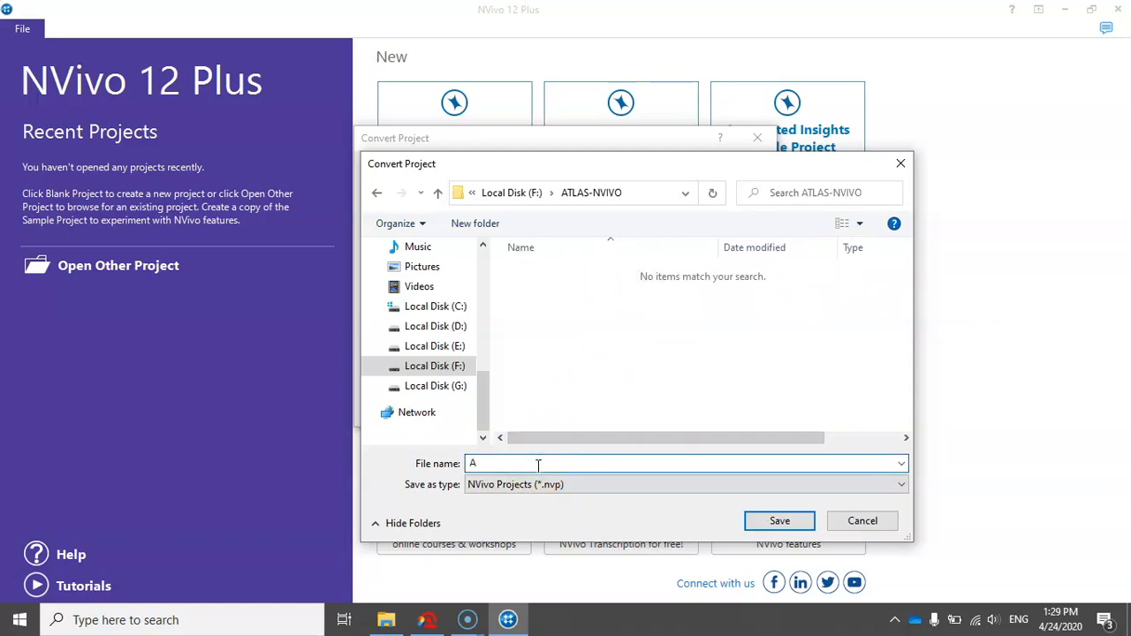
pyautogui.click(760, 526)
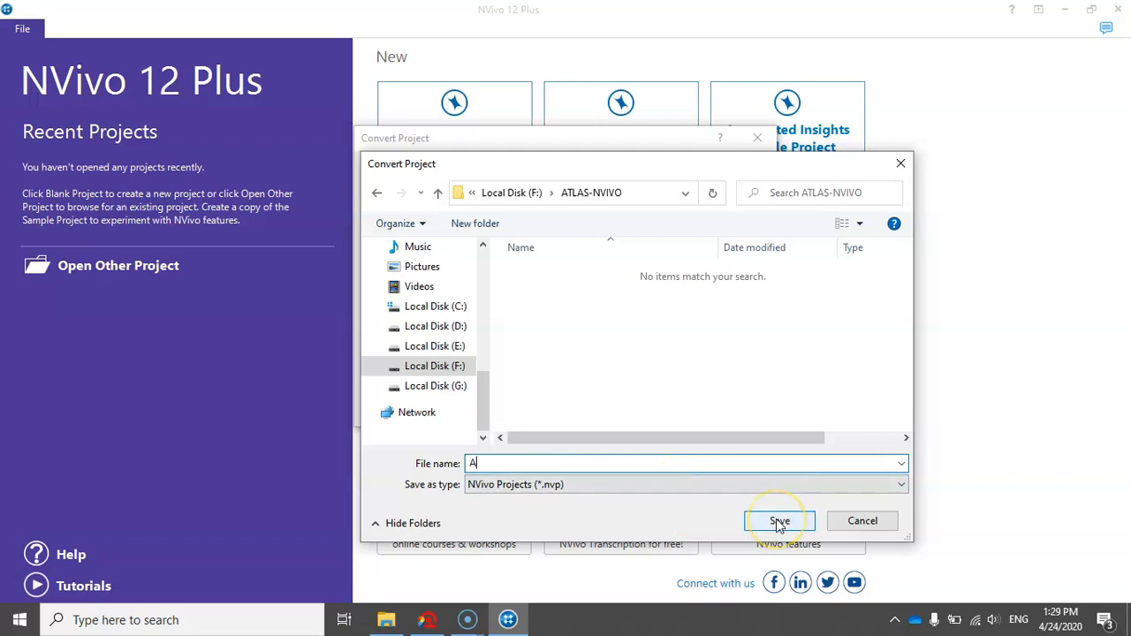
pyautogui.click(779, 522)
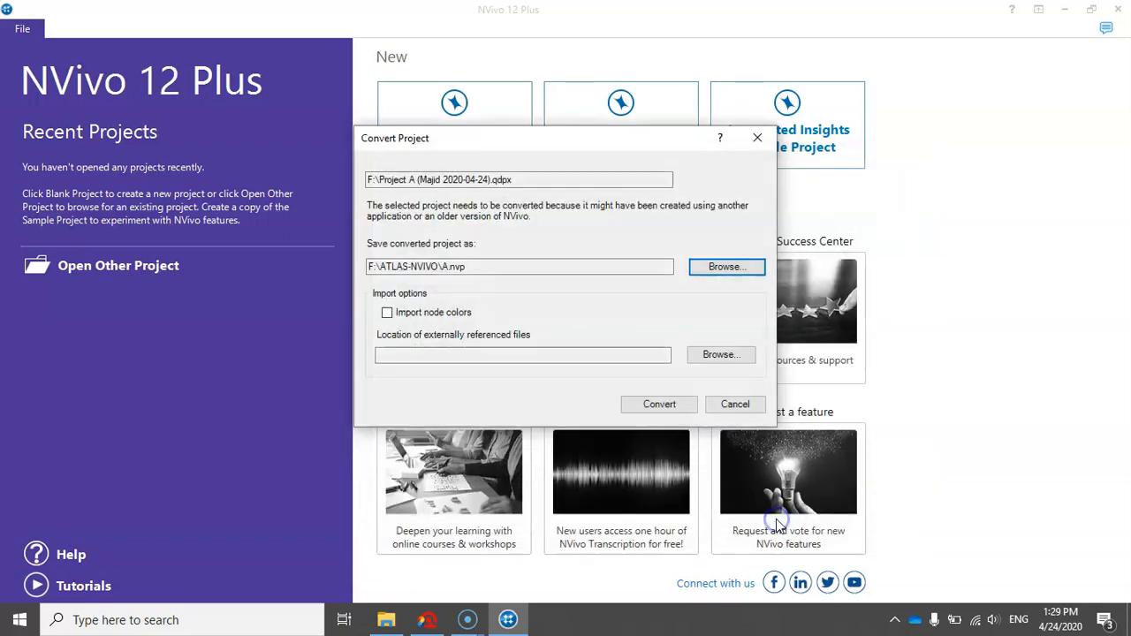
# Step: Convert the project with node colors imported and the Project A Media folder on Local Disk (F:) as the location of externally referenced files
pyautogui.click(388, 315)
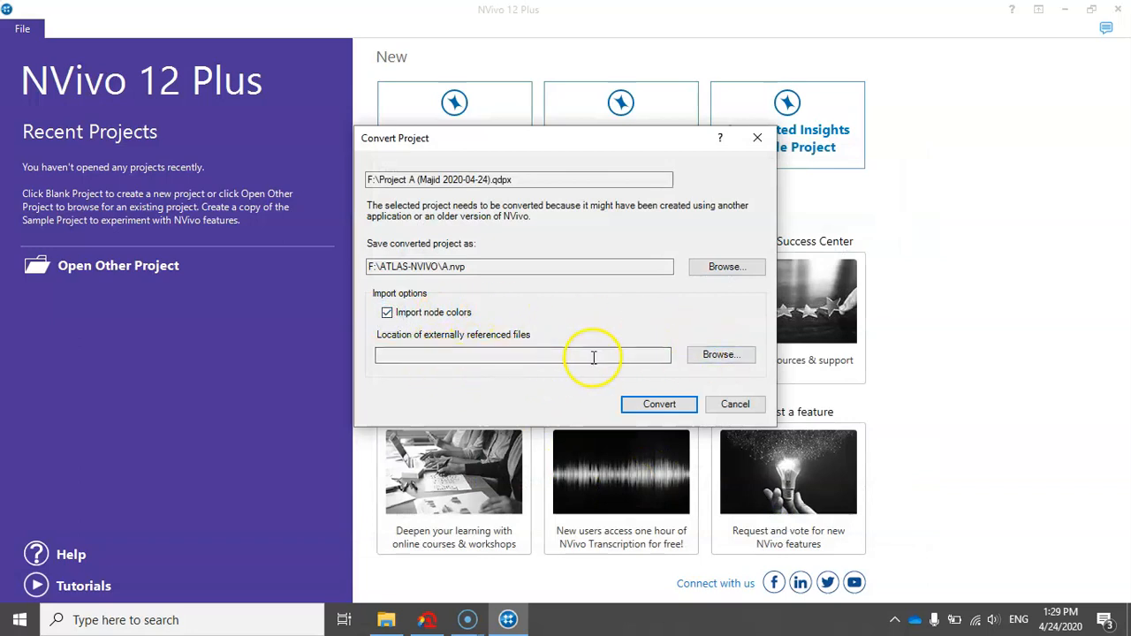
pyautogui.click(721, 362)
pyautogui.moveTo(677, 283)
pyautogui.mouseDown()
pyautogui.moveTo(677, 301)
pyautogui.moveTo(674, 285)
pyautogui.mouseUp()
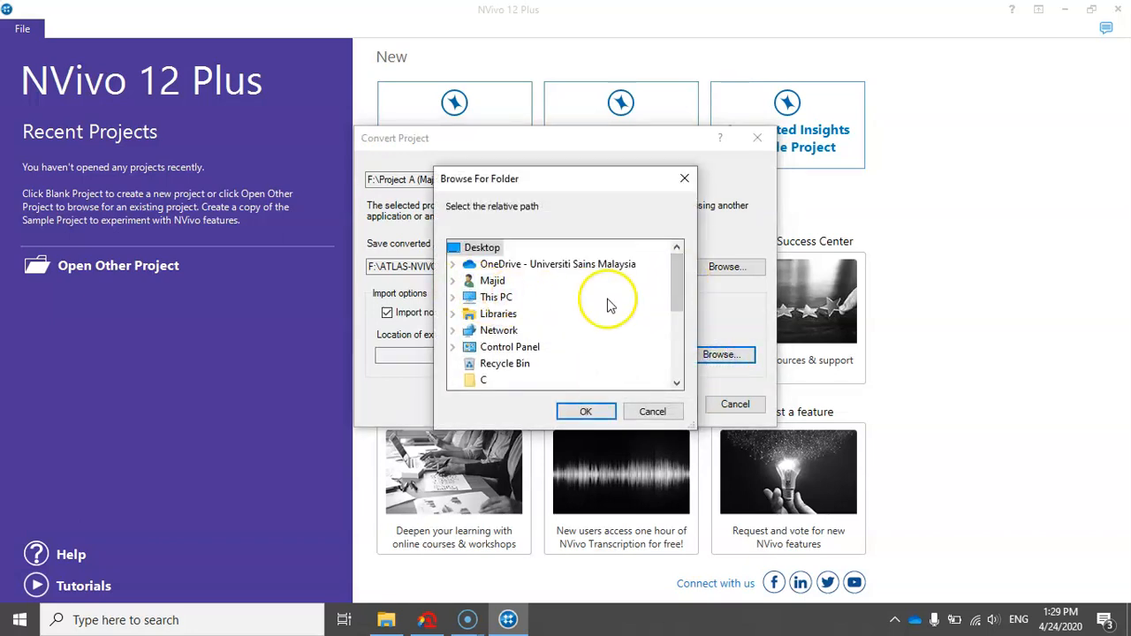
pyautogui.click(453, 297)
pyautogui.moveTo(669, 285); pyautogui.dragTo(673, 306)
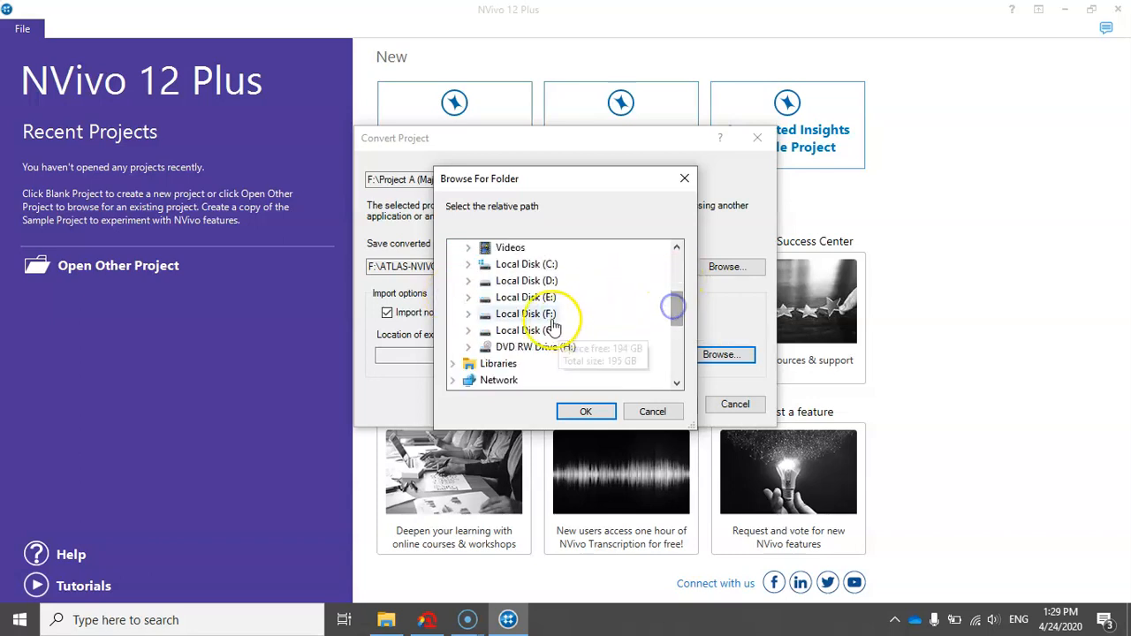
pyautogui.doubleClick(530, 315)
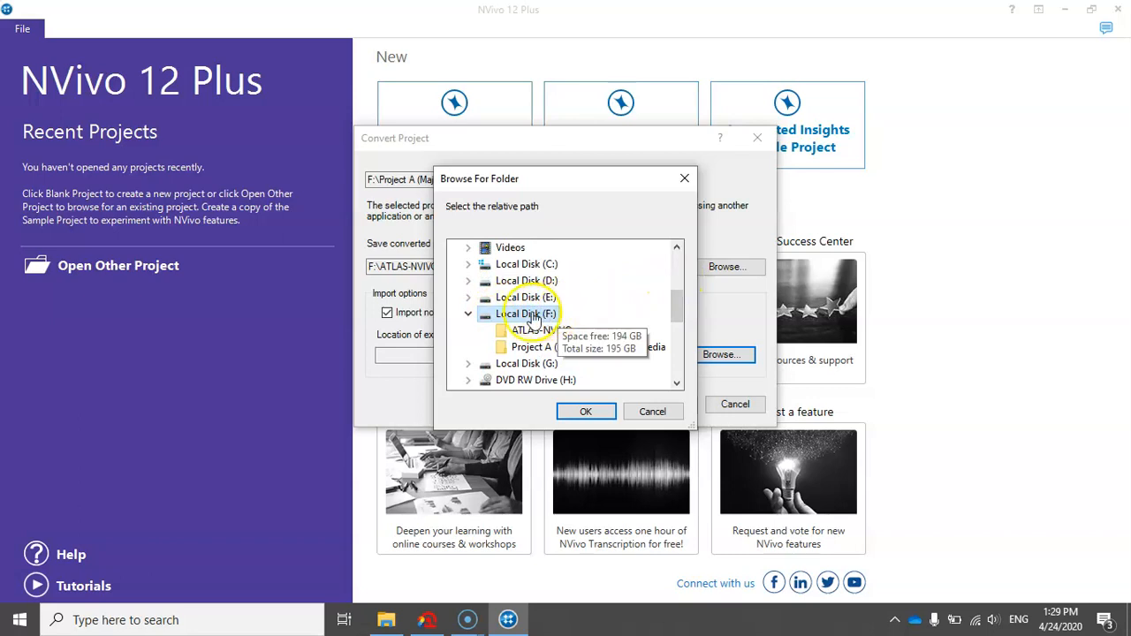
pyautogui.click(541, 348)
pyautogui.click(640, 348)
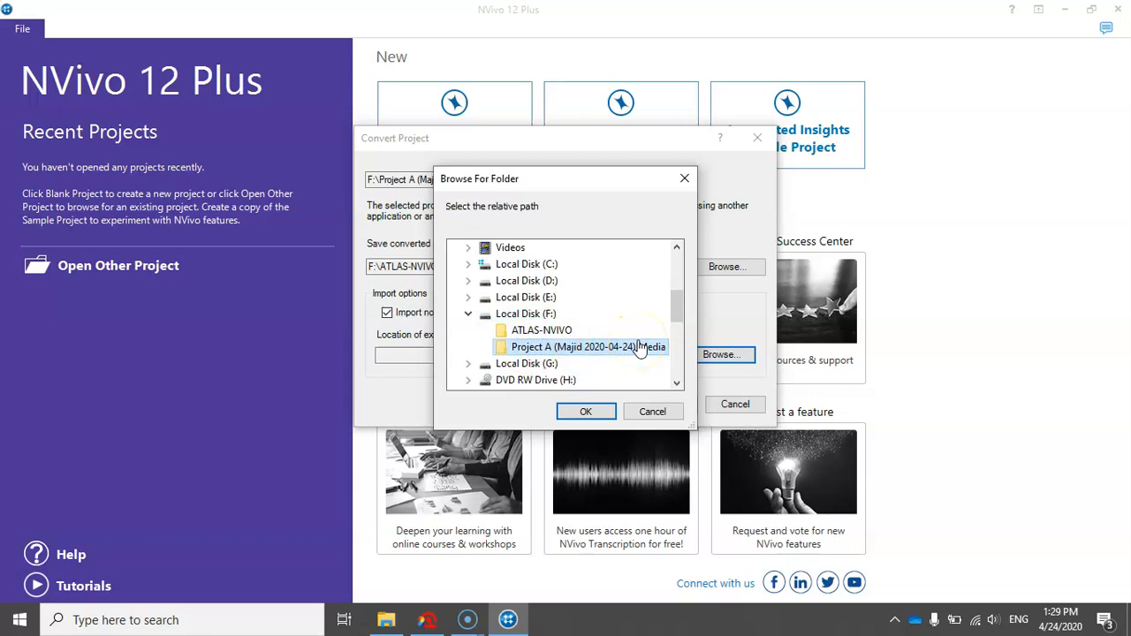
pyautogui.click(586, 412)
pyautogui.click(654, 409)
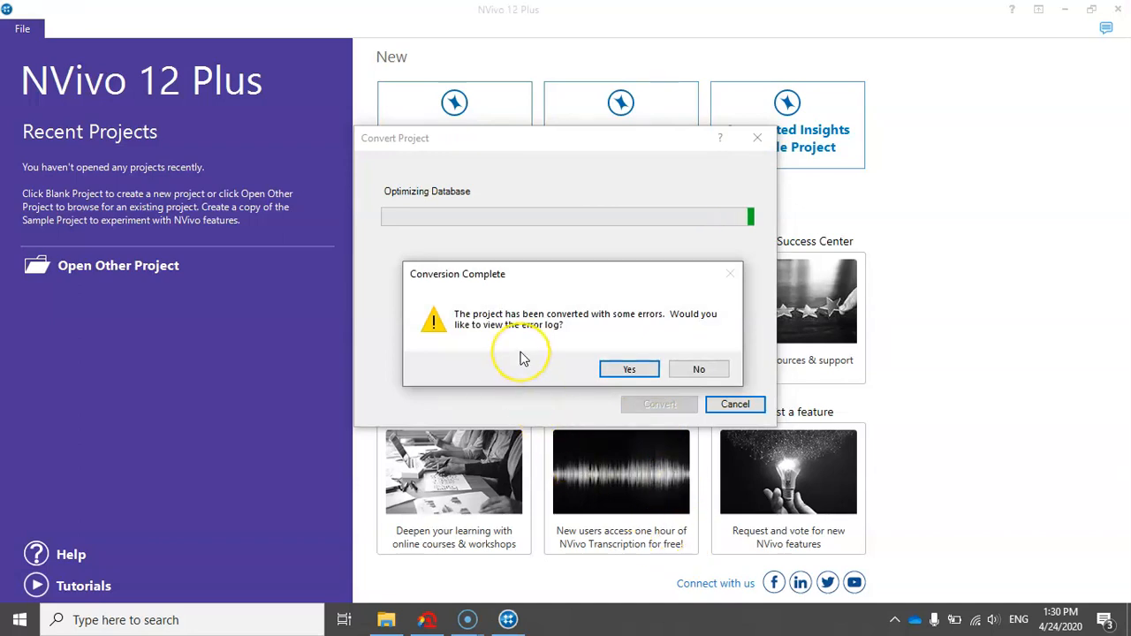
# Step: Review the conversion error log, check the affected document in ATLAS.ti's document list, and dismiss the log in NVivo
pyautogui.click(631, 371)
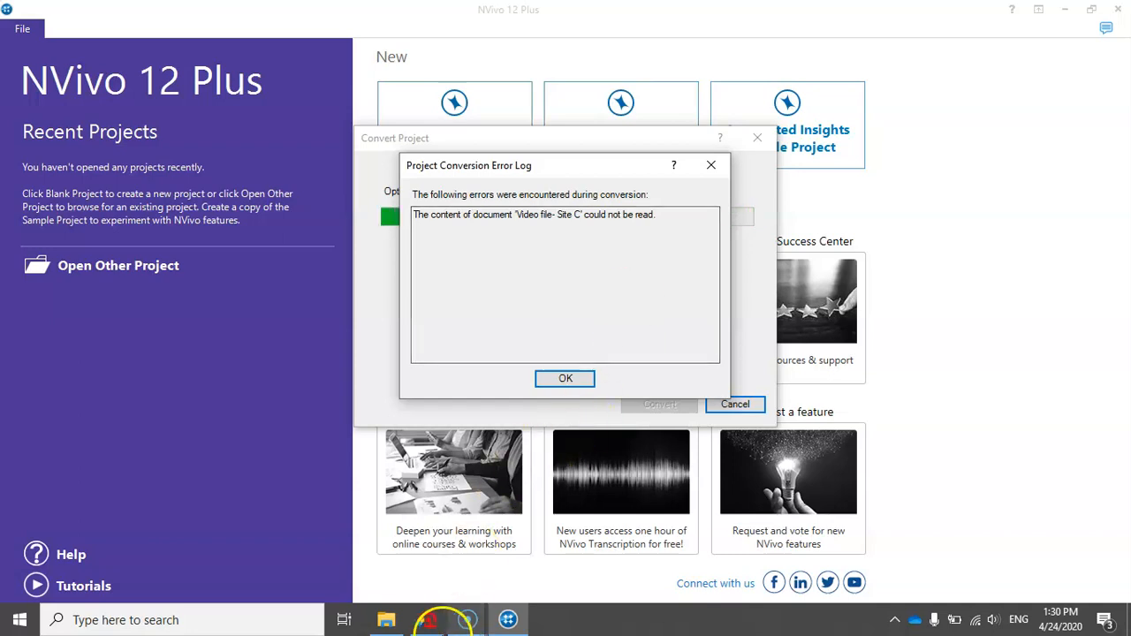
pyautogui.click(430, 624)
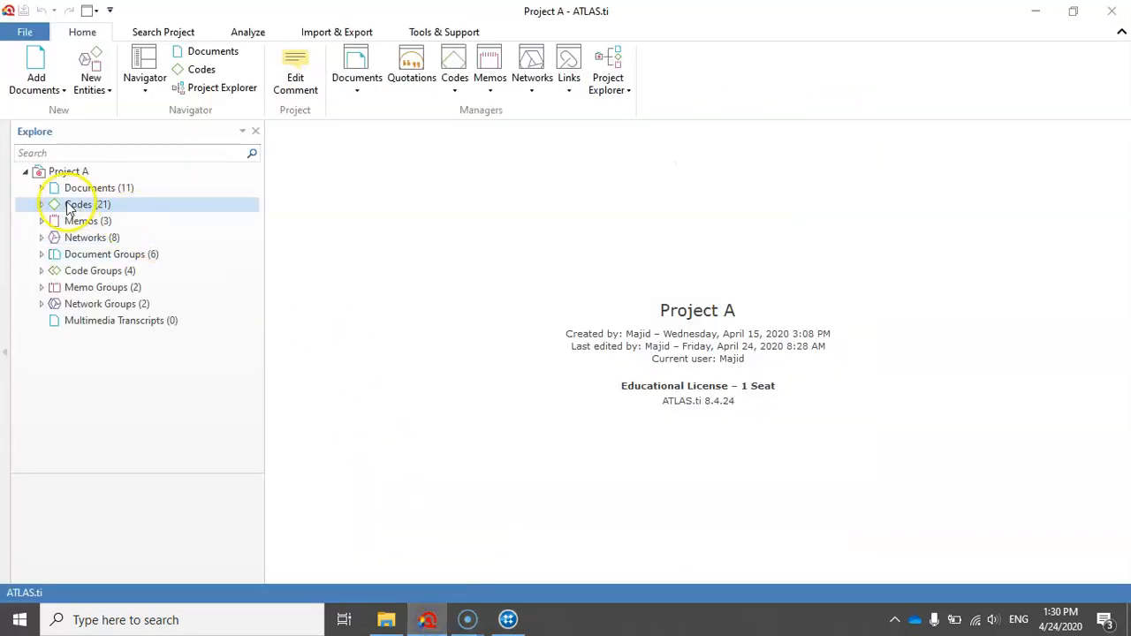
pyautogui.click(40, 187)
pyautogui.click(103, 320)
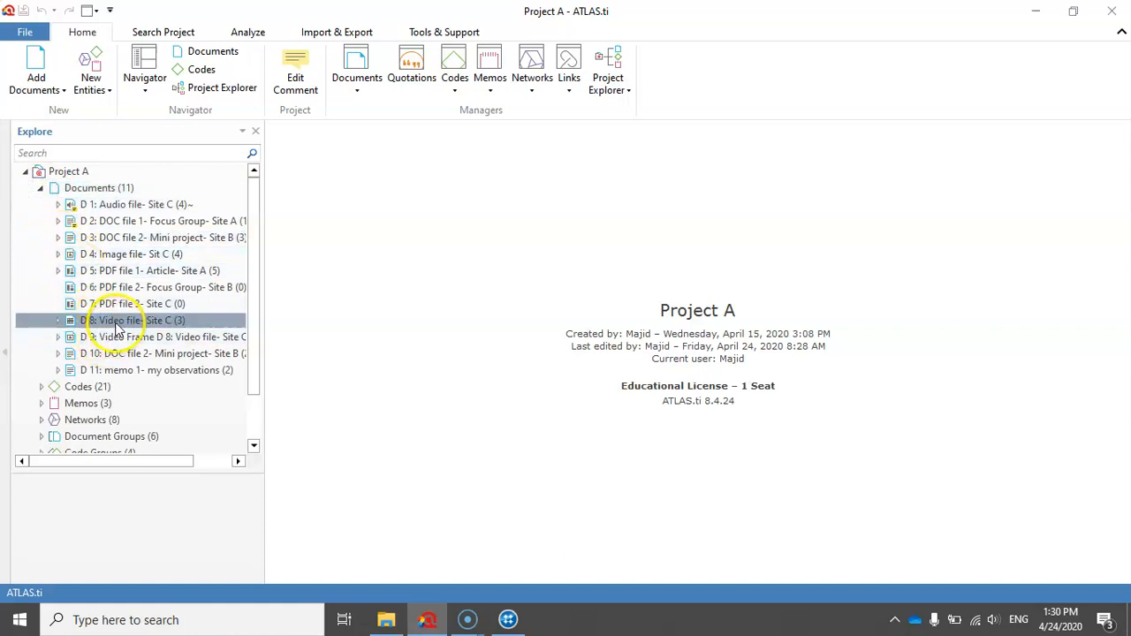
pyautogui.click(508, 622)
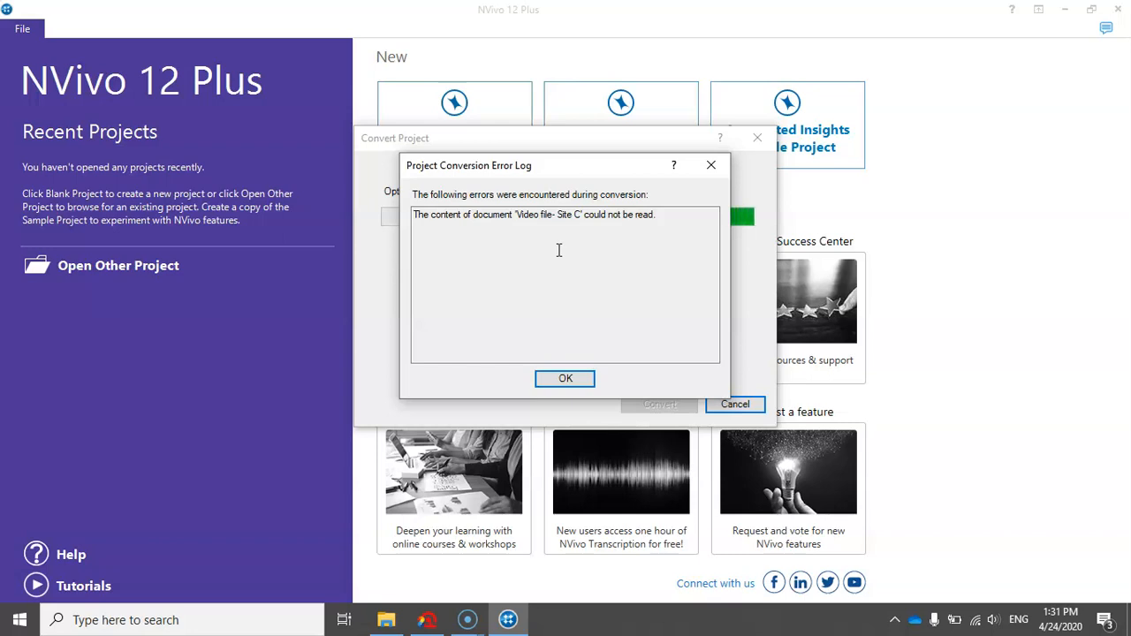
pyautogui.click(566, 380)
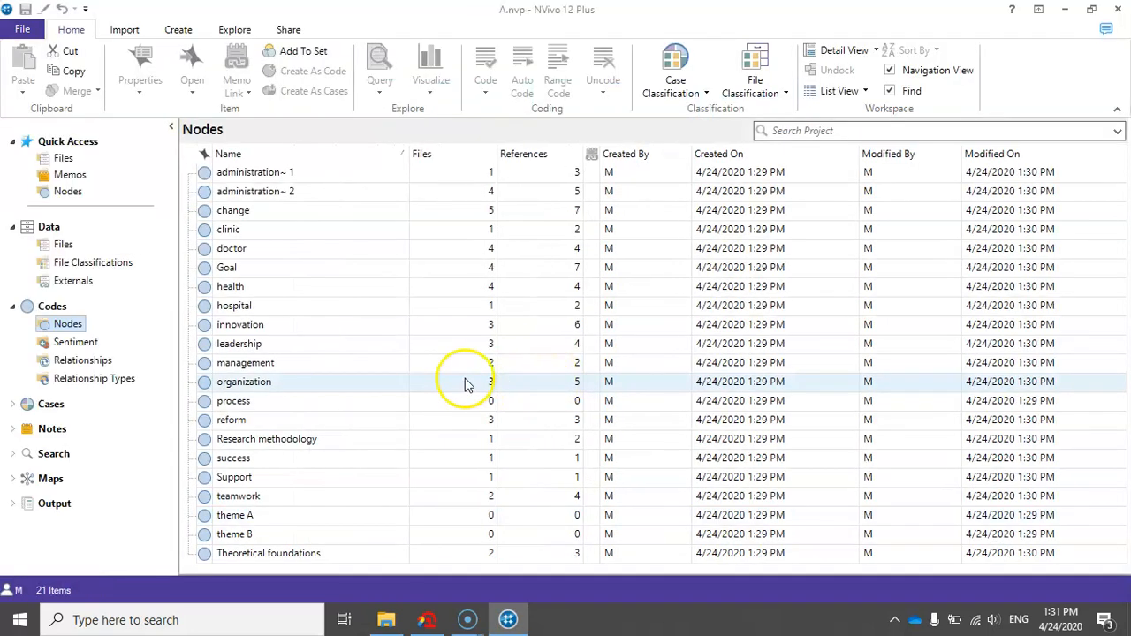
# Step: Display the converted project's data files in NVivo and compare them with the Project A documents in ATLAS.ti
pyautogui.click(63, 245)
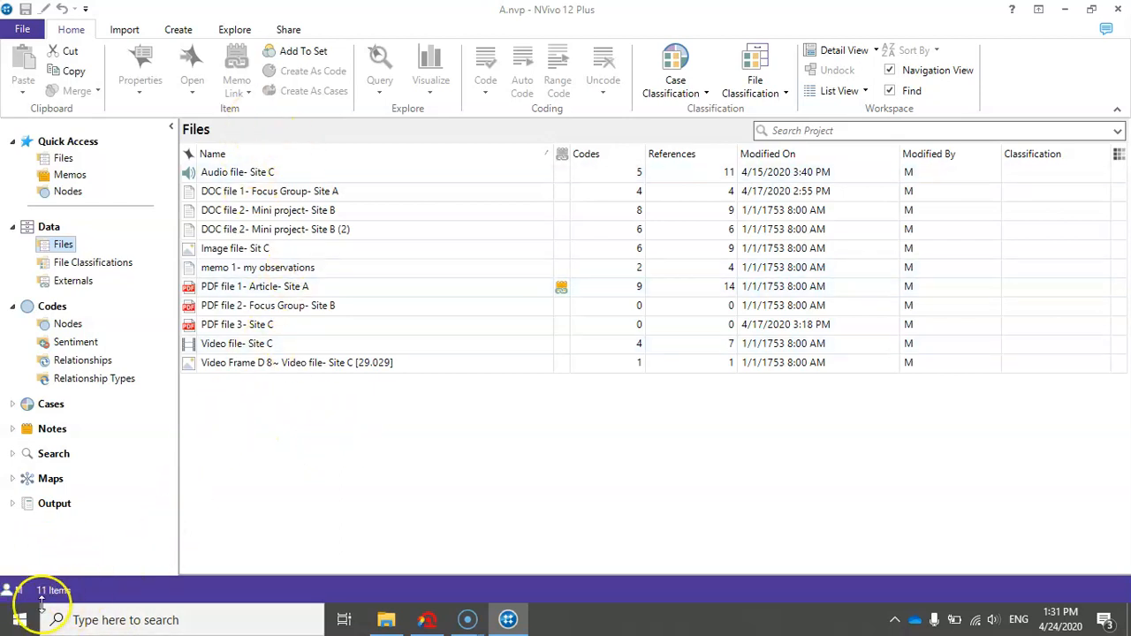
pyautogui.click(427, 620)
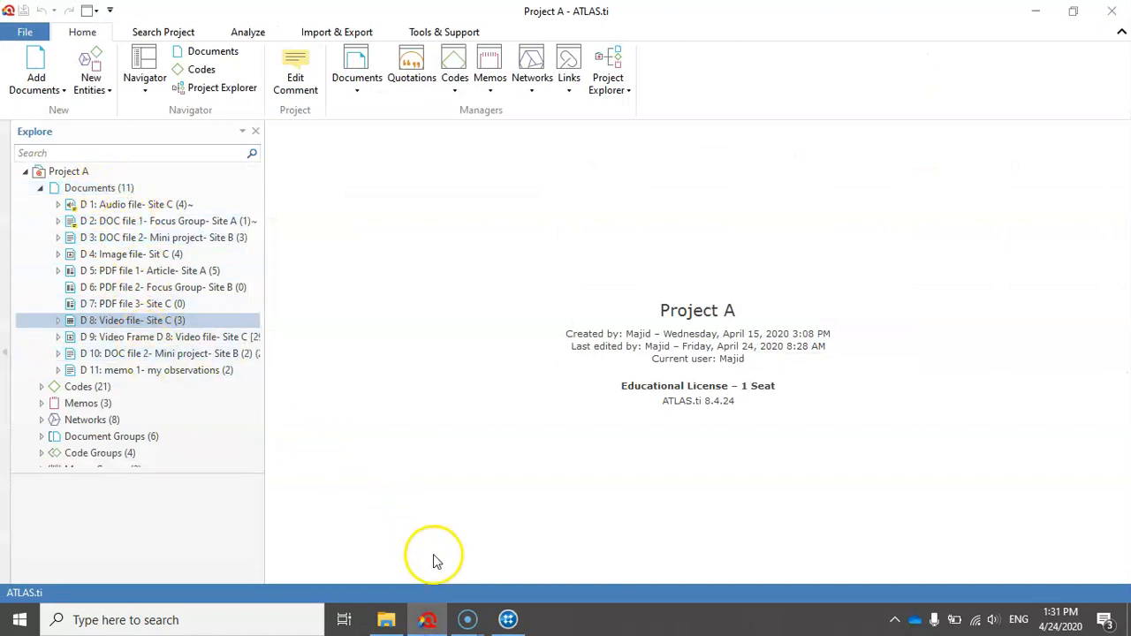
pyautogui.click(507, 620)
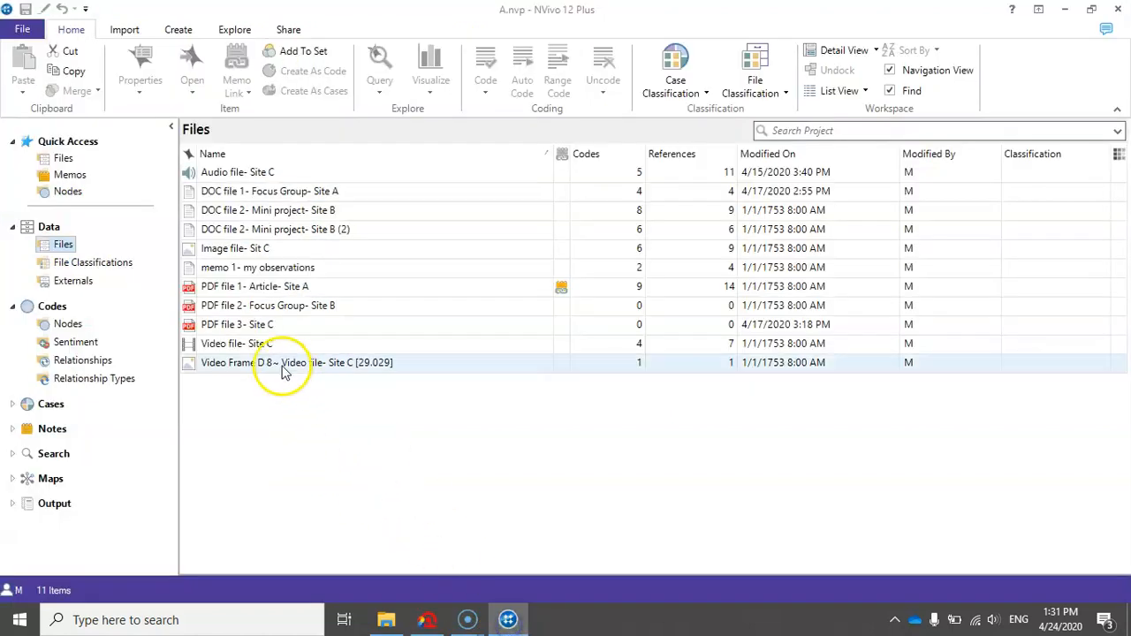
# Step: Open Video file- Site C in NVivo, try to play it, and close the video
pyautogui.click(252, 349)
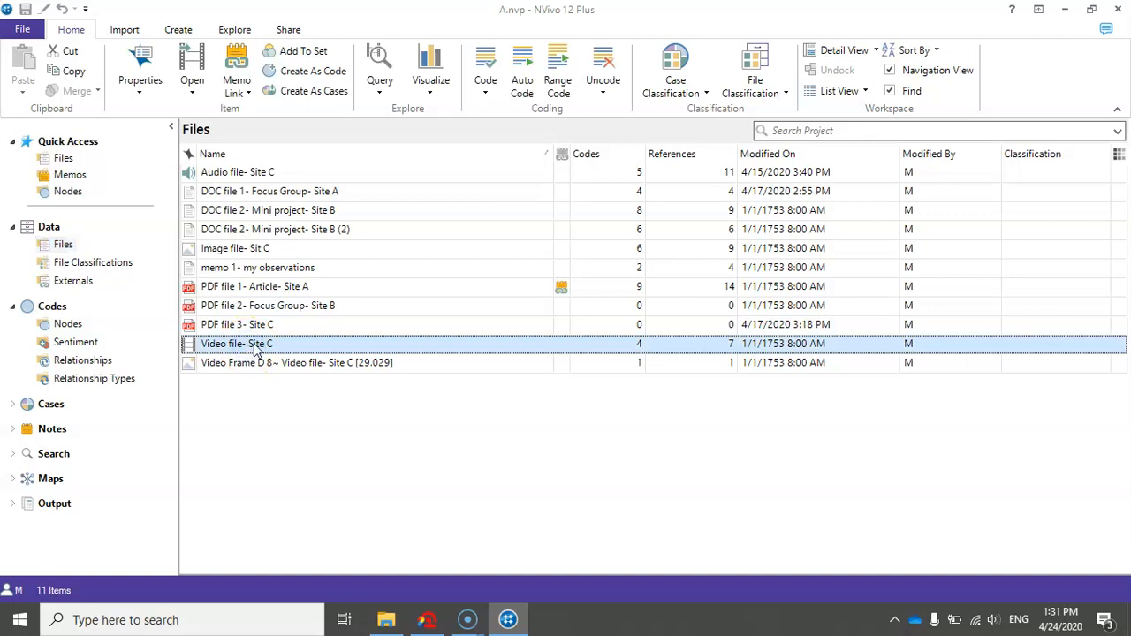
pyautogui.doubleClick(253, 345)
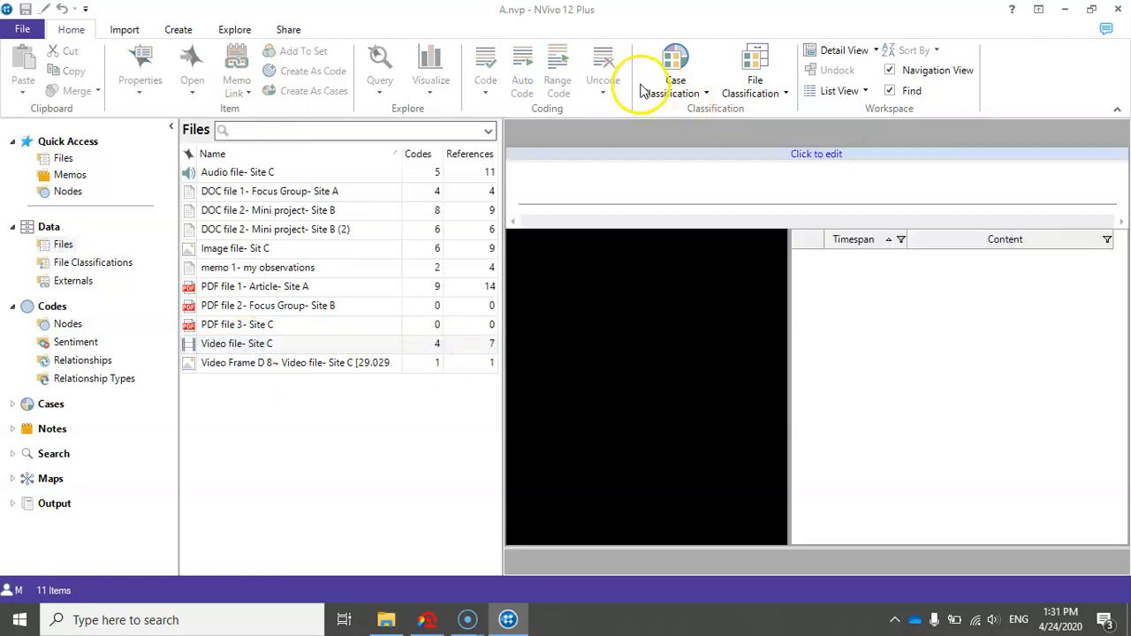
pyautogui.click(611, 60)
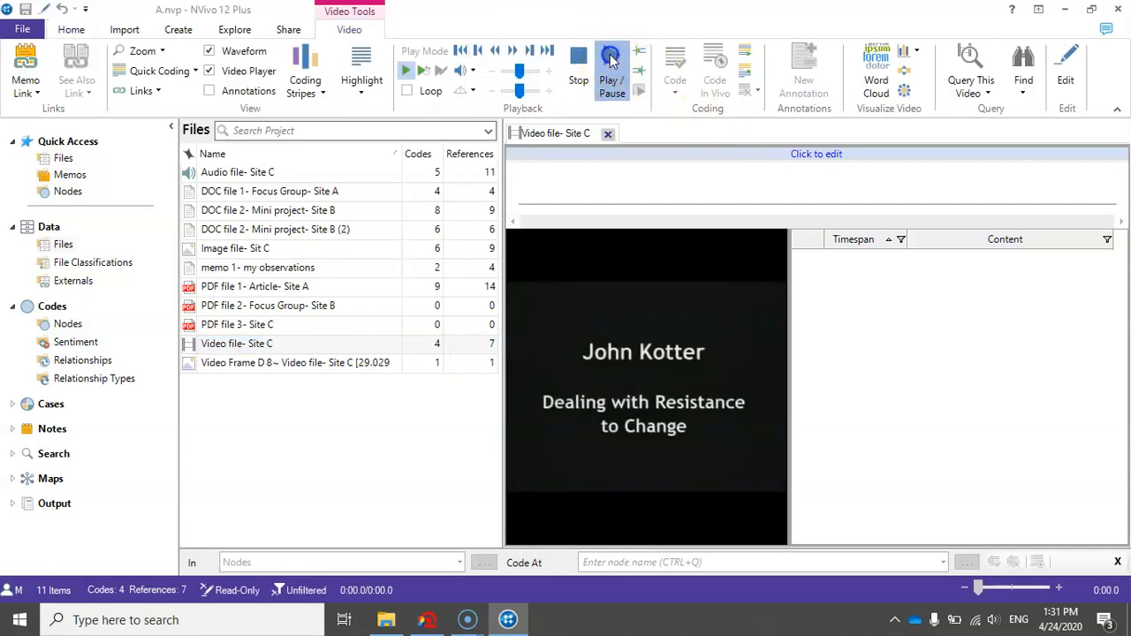
pyautogui.click(608, 134)
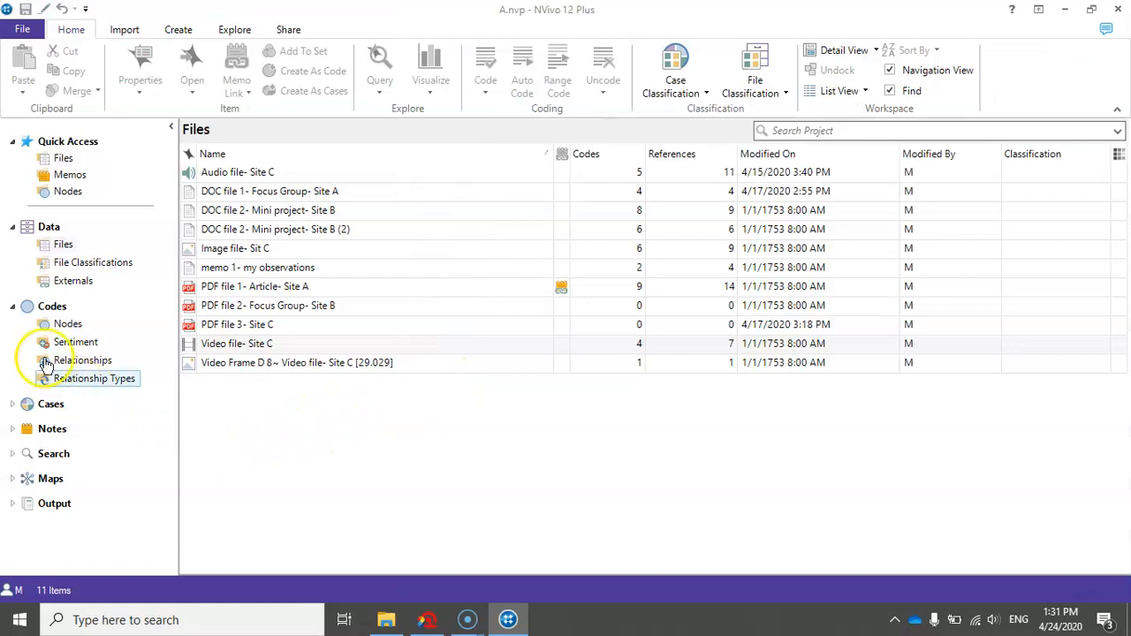
# Step: Display the nodes in NVivo and compare them with the codes and other entity categories of Project A in ATLAS.ti
pyautogui.click(66, 326)
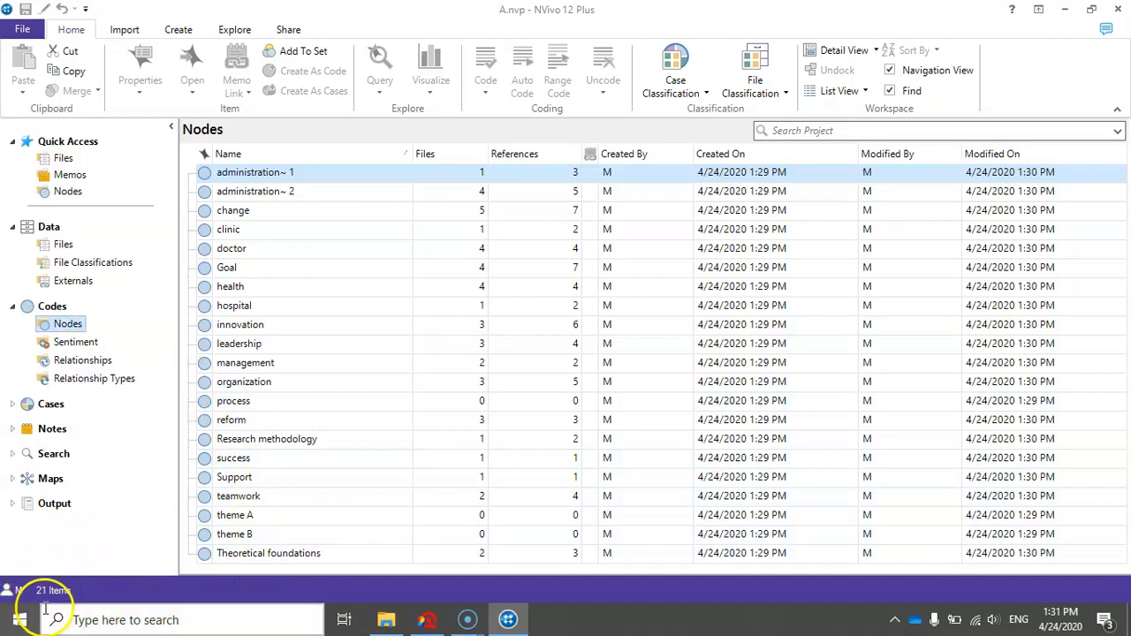
pyautogui.click(427, 623)
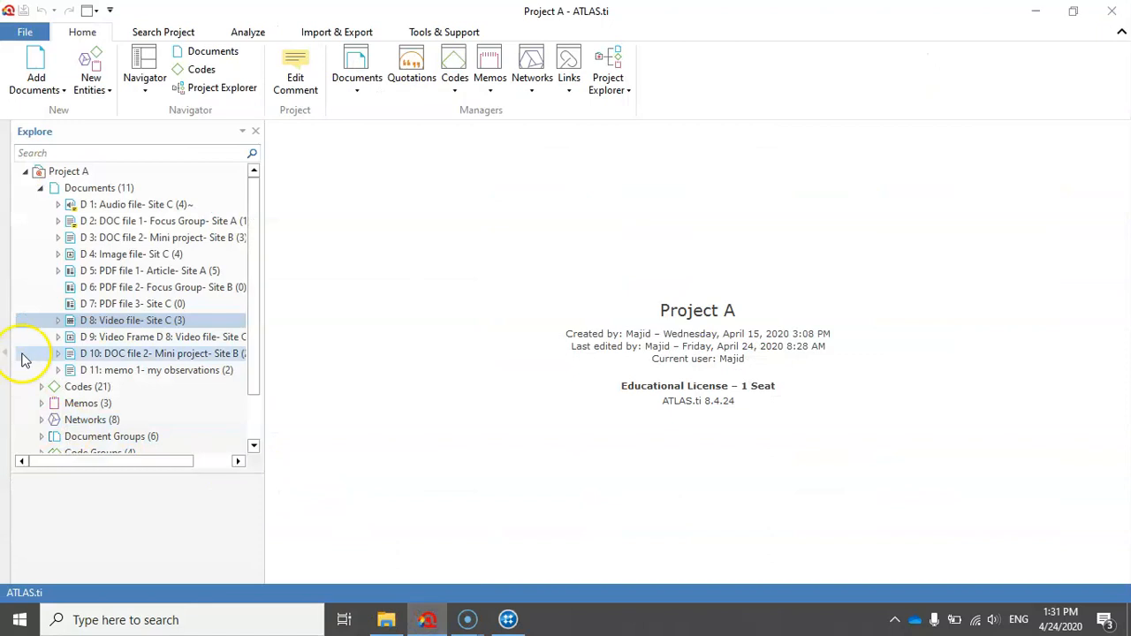
pyautogui.click(38, 191)
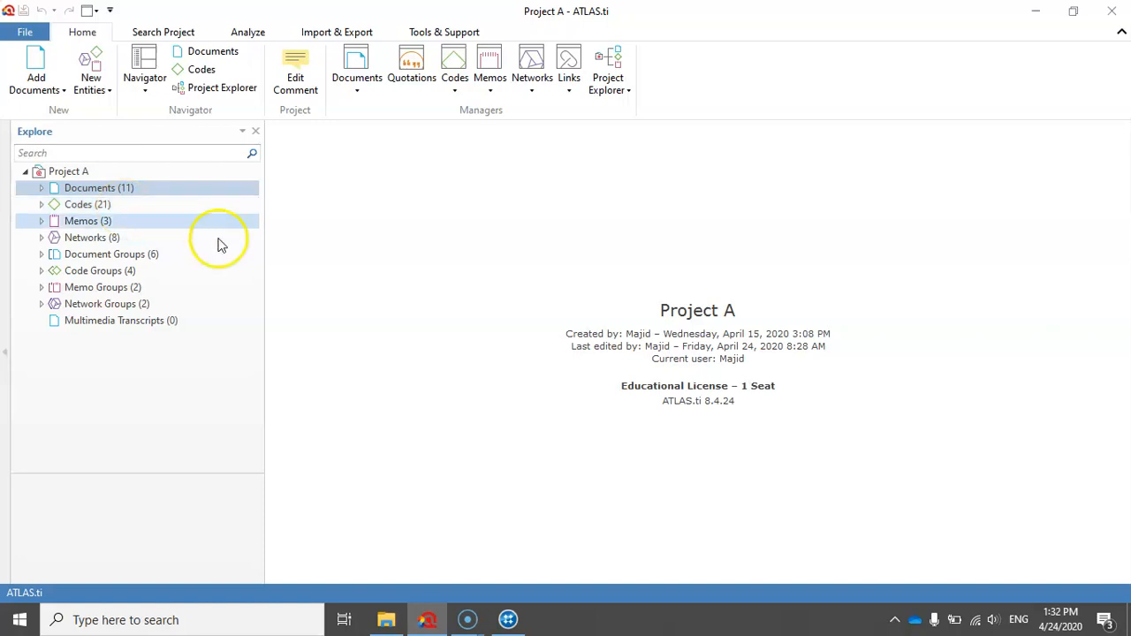
pyautogui.click(508, 620)
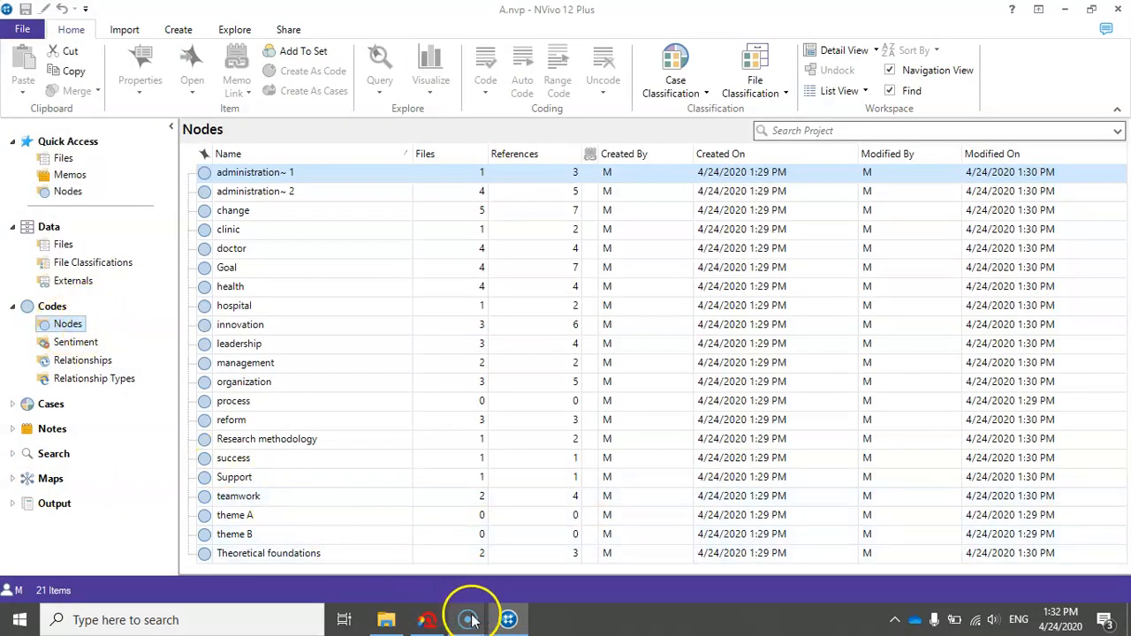
pyautogui.click(428, 619)
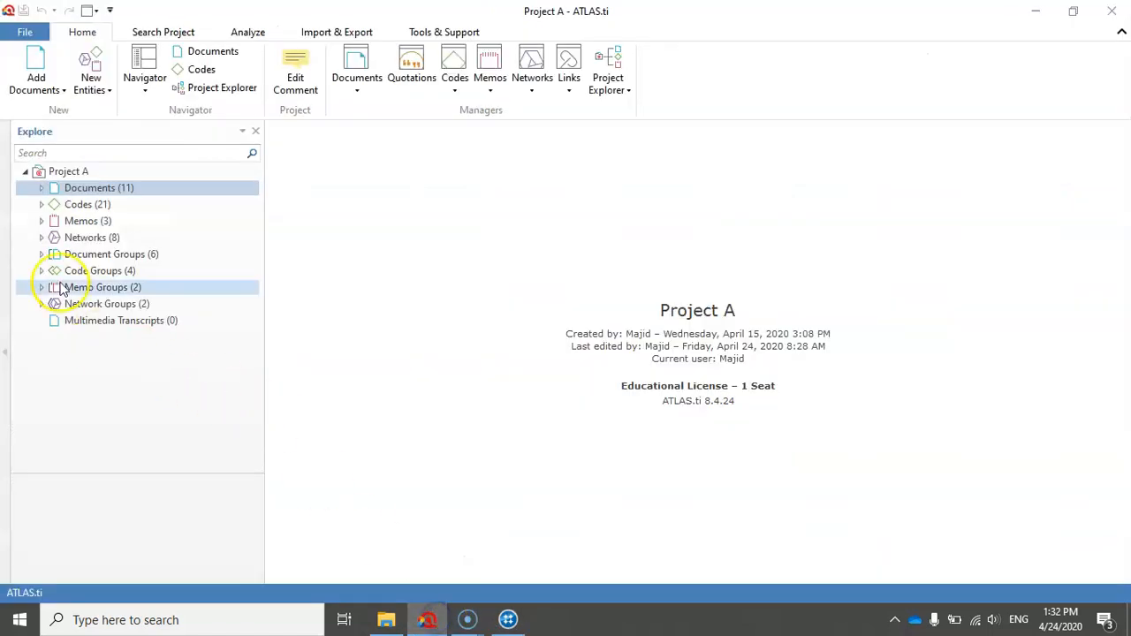
pyautogui.click(508, 619)
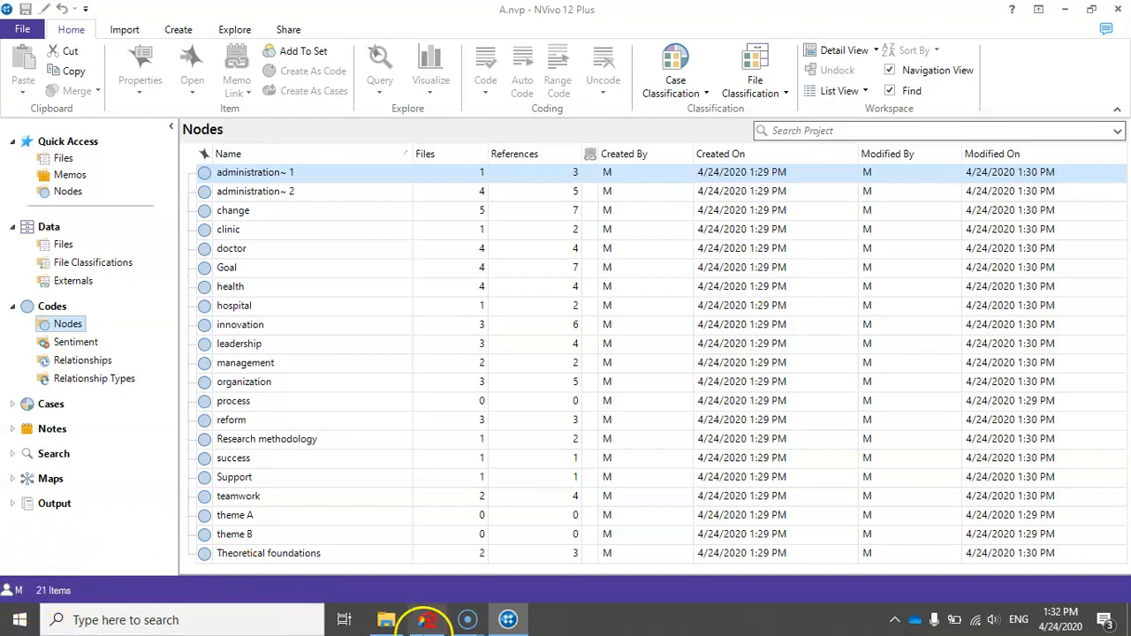
# Step: Switch to ATLAS.ti, expand the Codes, and inspect the administration: 1, change and clinic codes and their comments
pyautogui.click(426, 620)
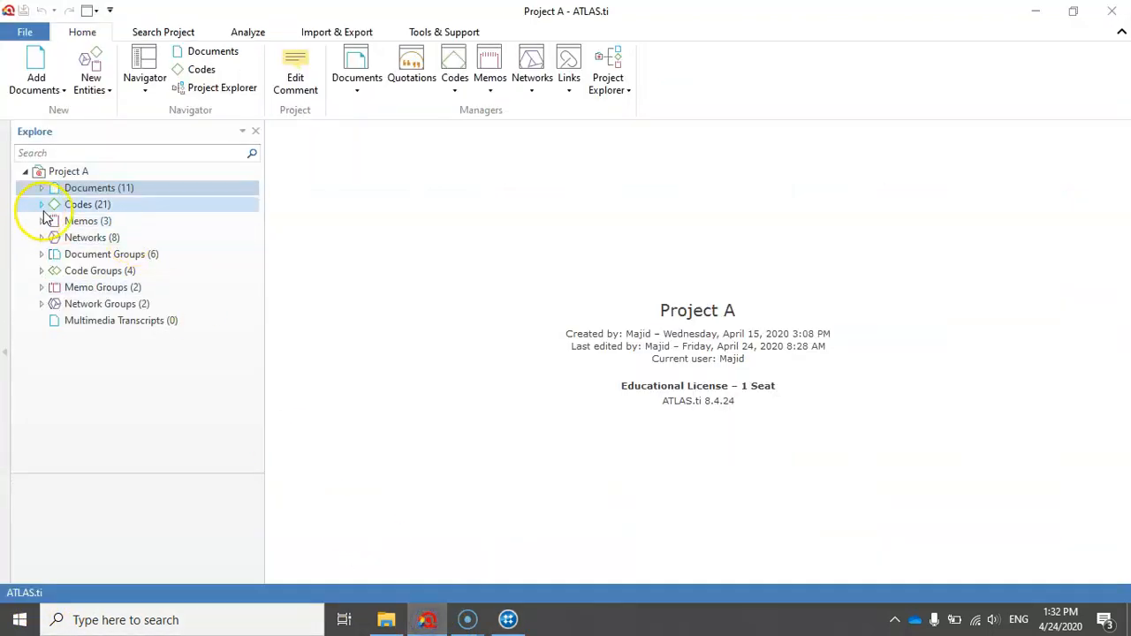
pyautogui.click(41, 205)
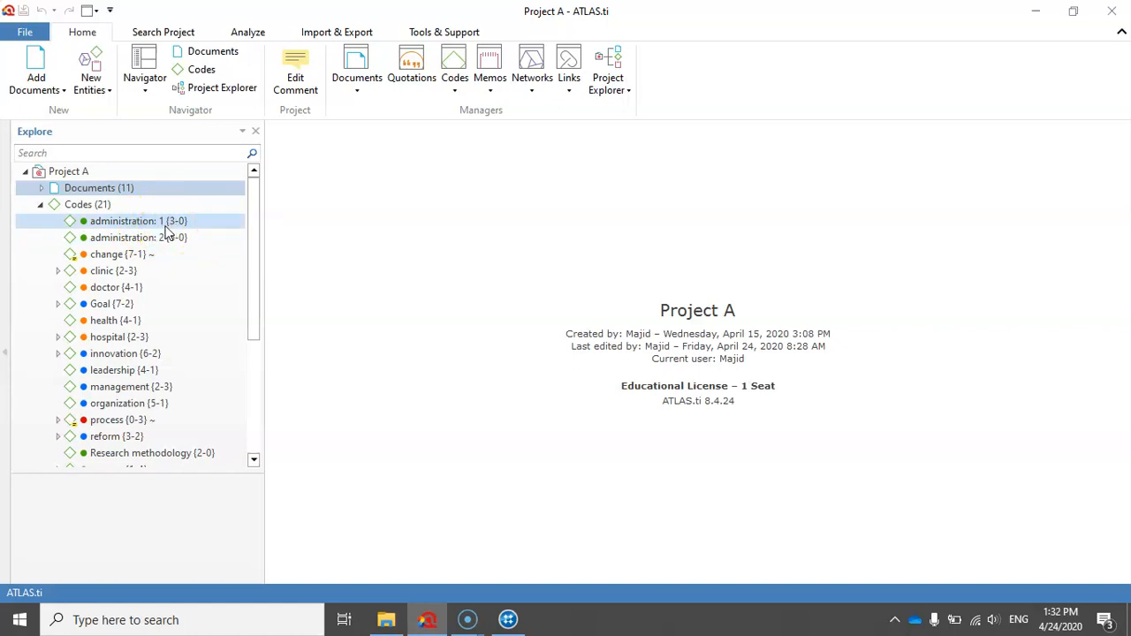
pyautogui.click(164, 229)
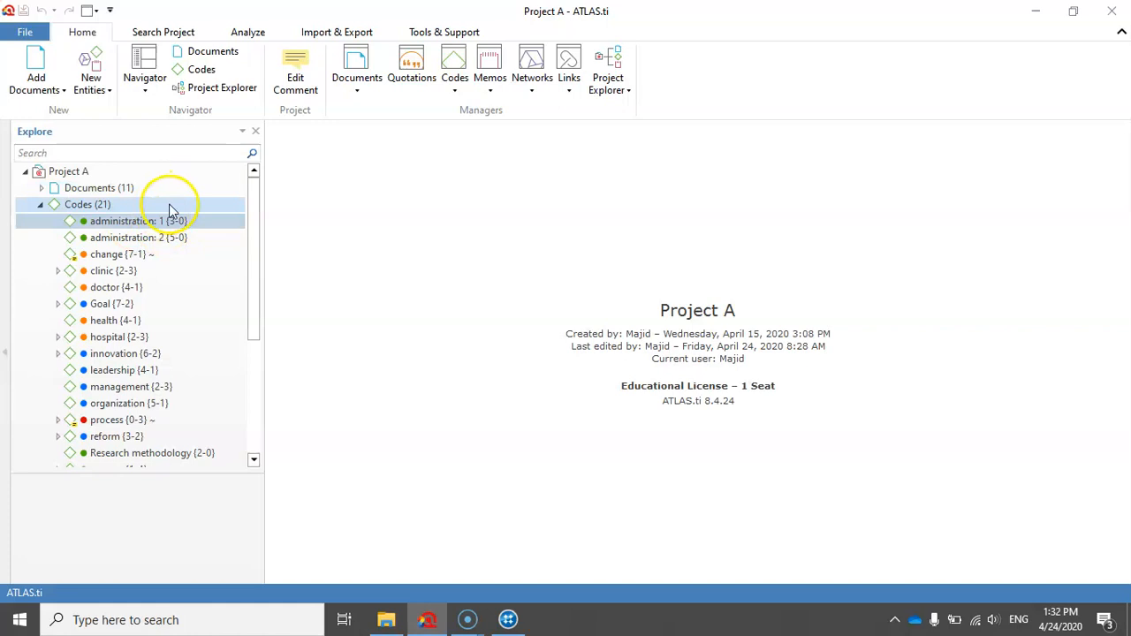
pyautogui.click(112, 254)
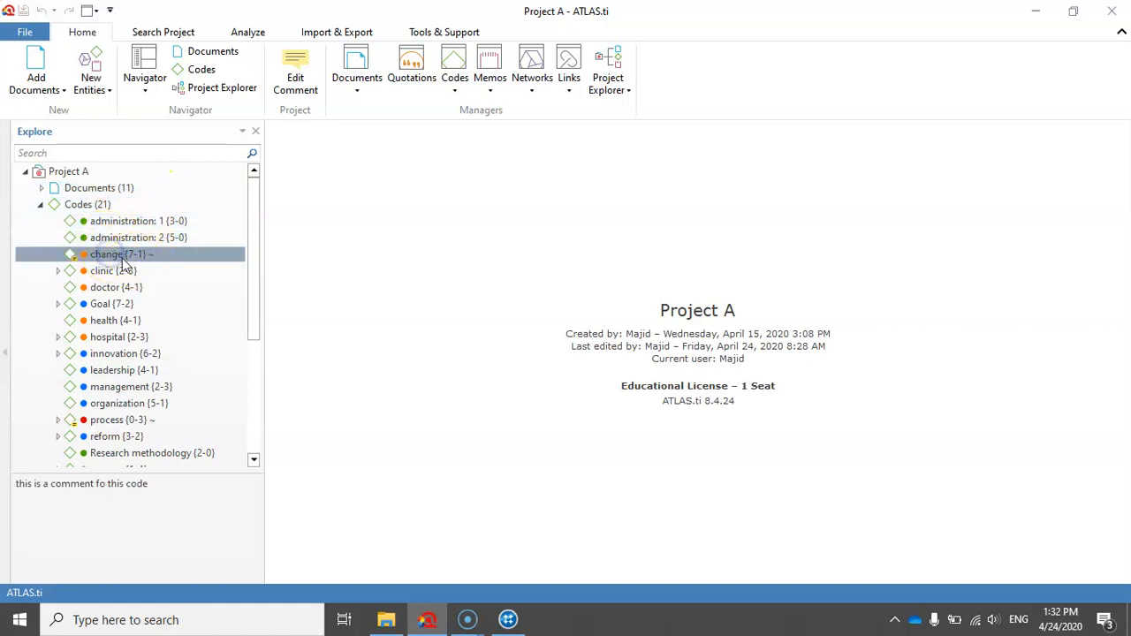
pyautogui.click(93, 273)
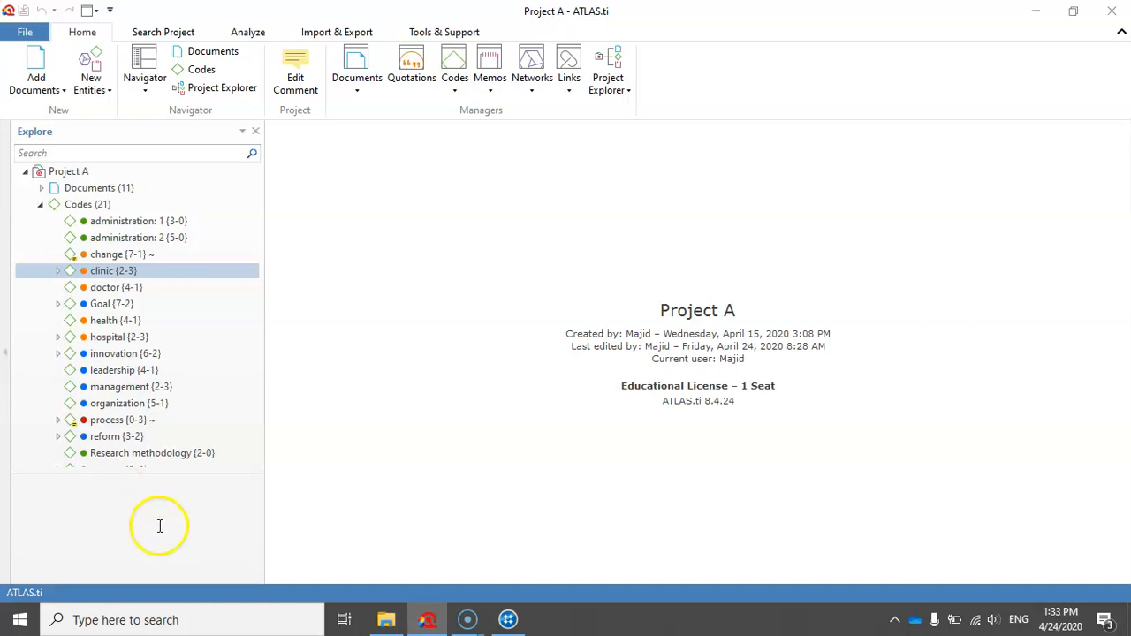
# Step: Switch back to NVivo and examine the Nodes list and the Quick Access Files list of the converted project
pyautogui.click(508, 619)
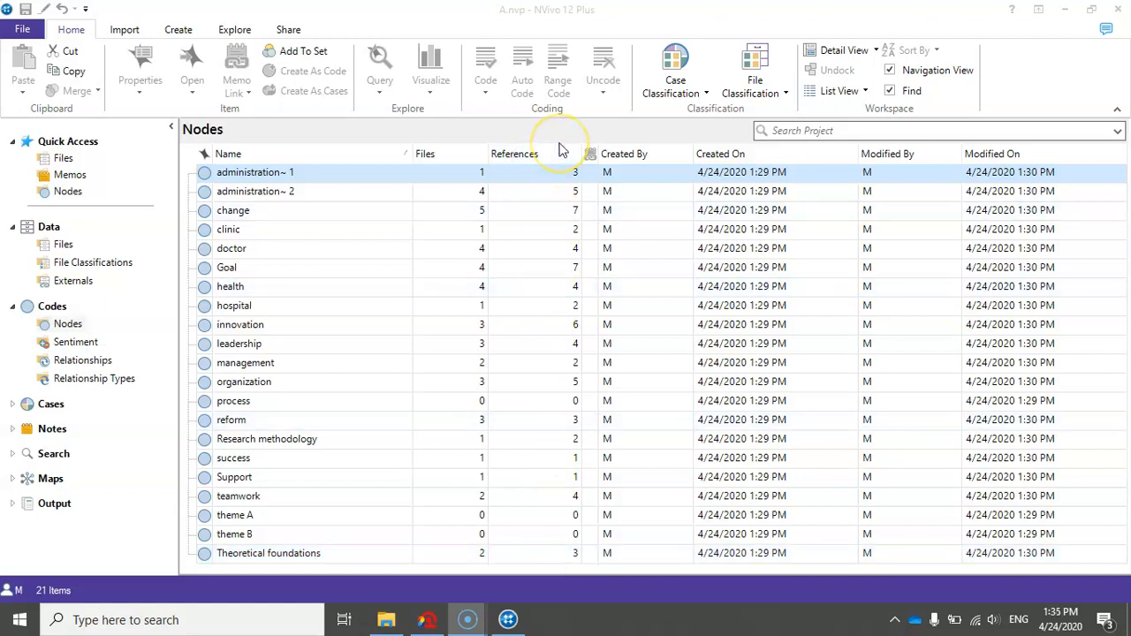
pyautogui.click(95, 541)
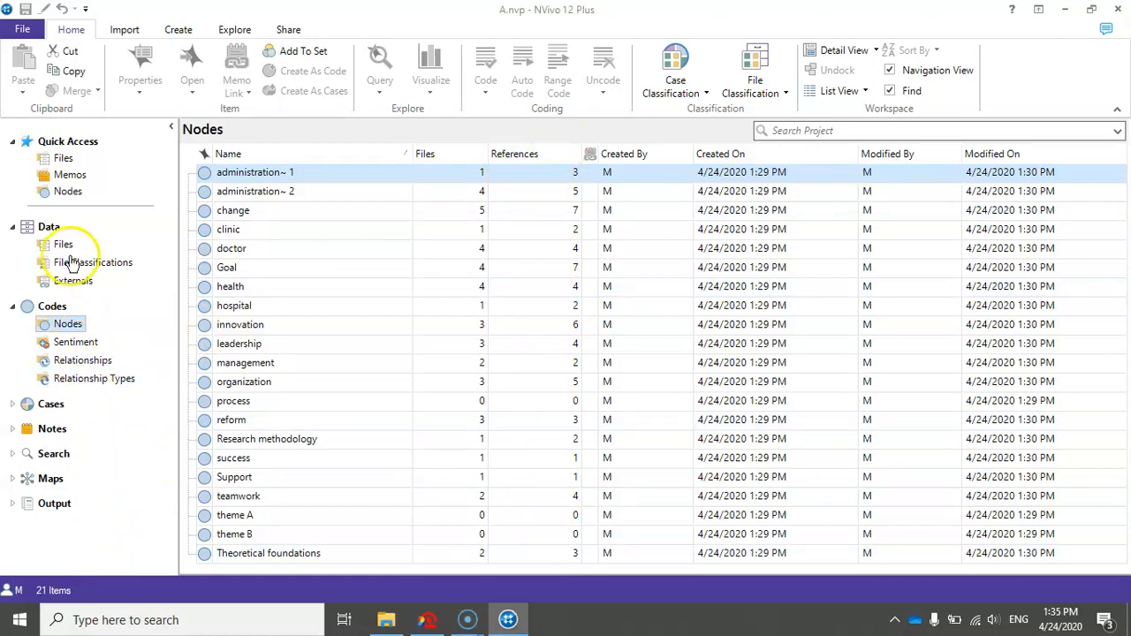
pyautogui.click(65, 158)
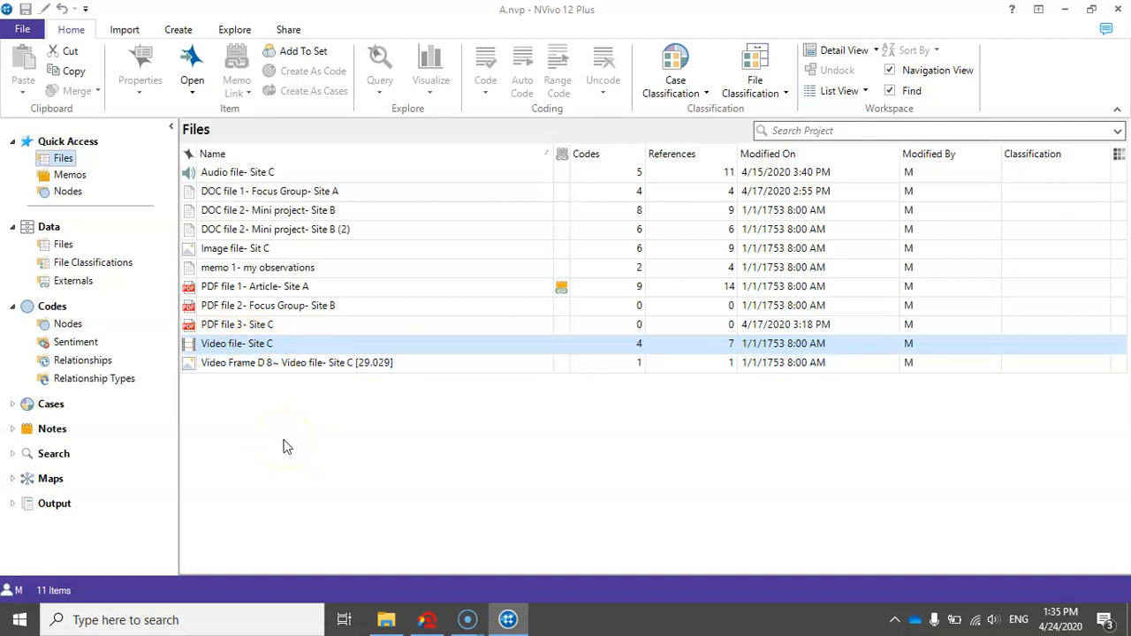
# Step: Switch to ATLAS.ti, collapse the codes, expand the documents, and open D 8: Video file- Site C
pyautogui.click(427, 620)
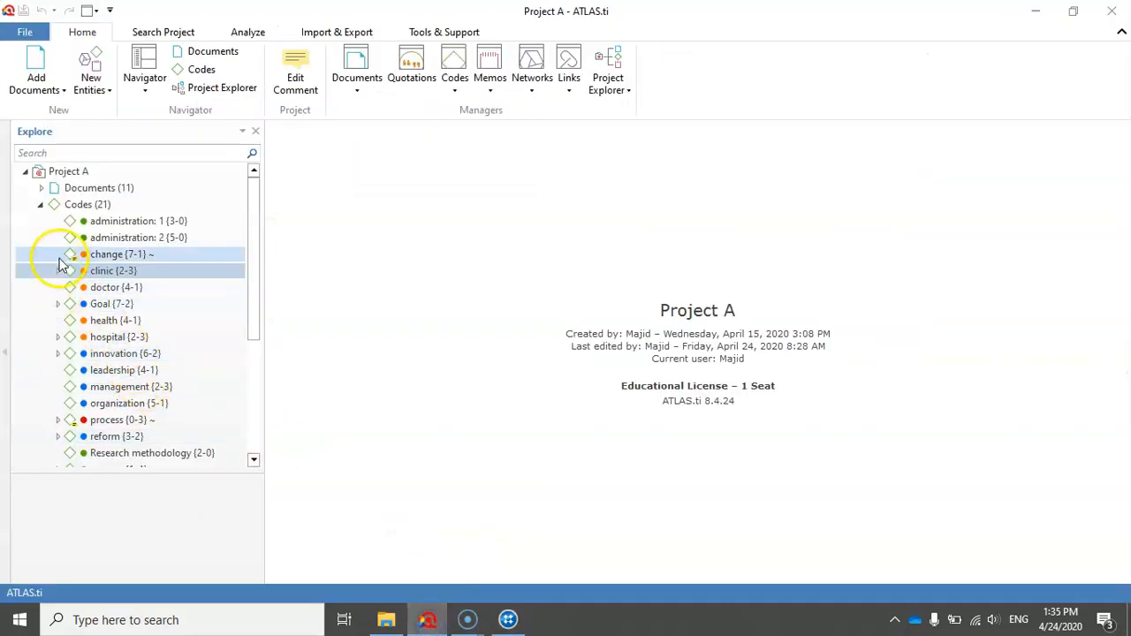
pyautogui.click(41, 205)
pyautogui.click(40, 189)
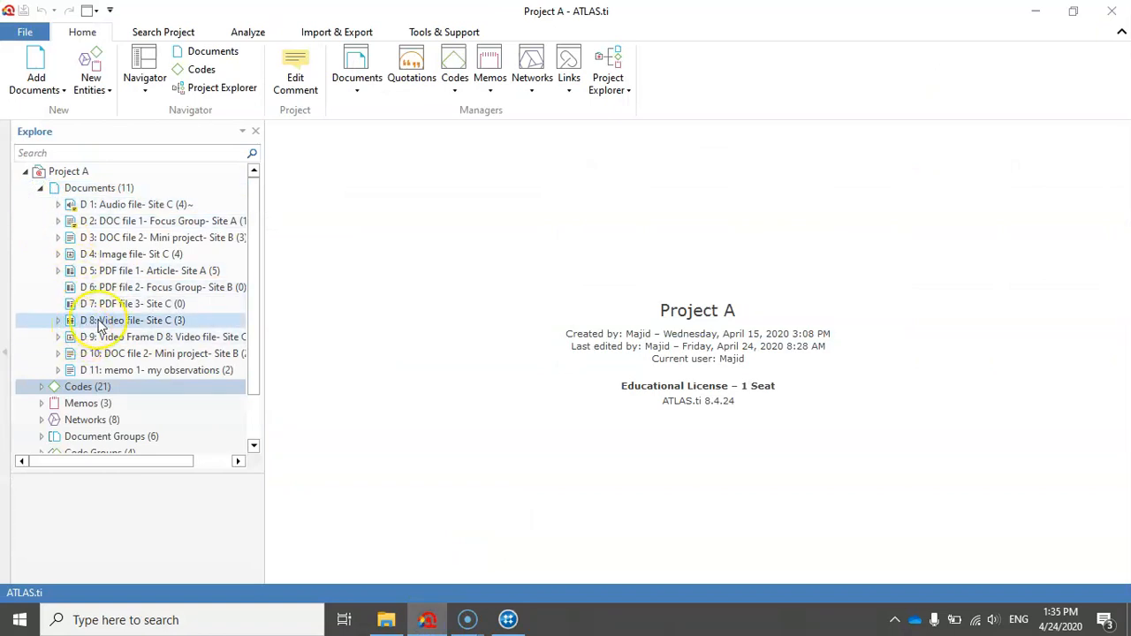
pyautogui.doubleClick(100, 322)
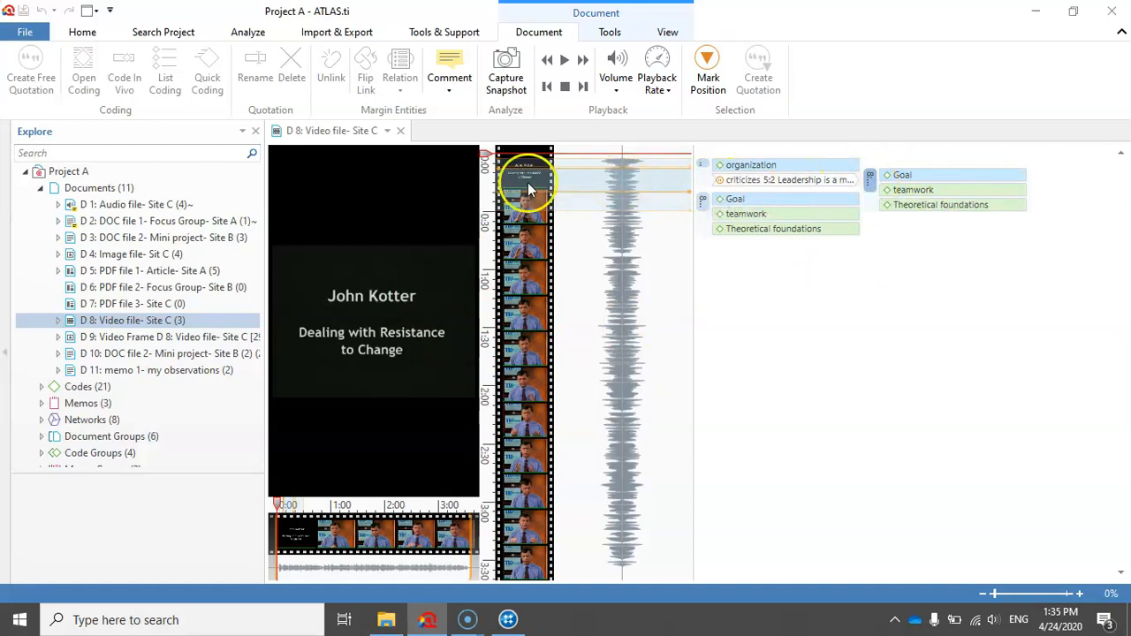
# Step: Select the video quotation starting at 0:07.532 that is coded with Goal, and open the Goal node among the nodes in NVivo
pyautogui.click(870, 181)
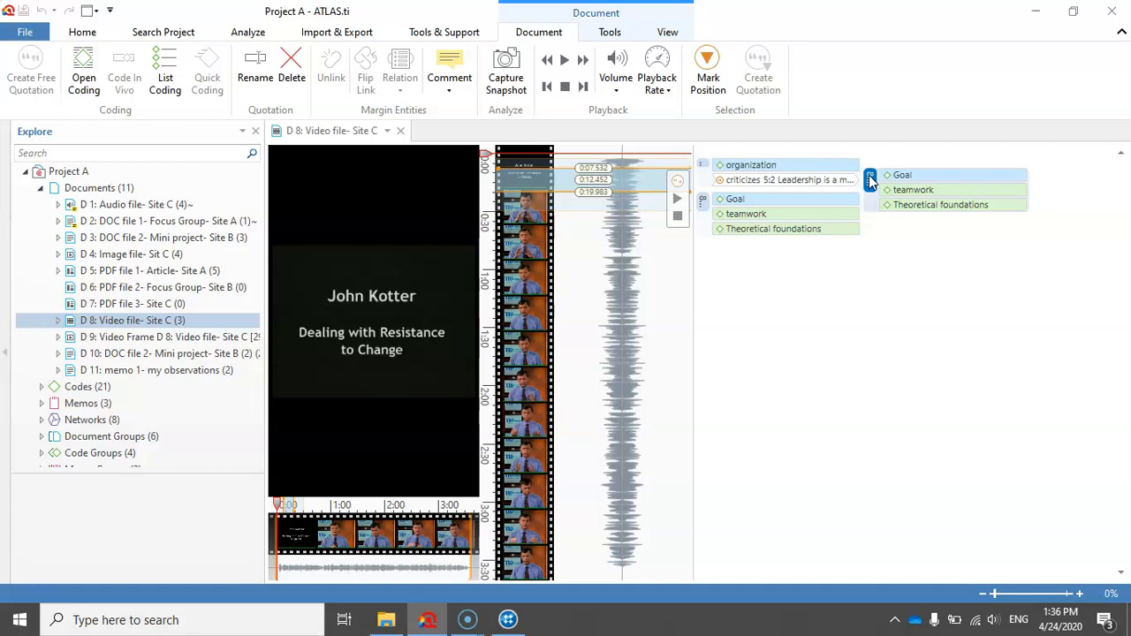
pyautogui.click(508, 621)
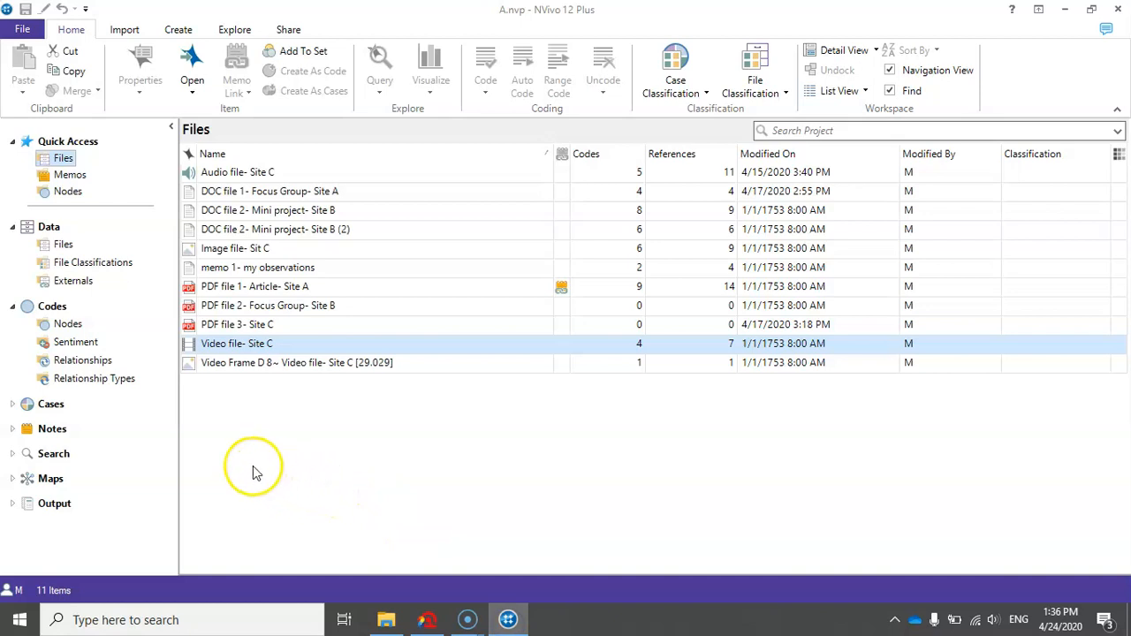
pyautogui.click(71, 325)
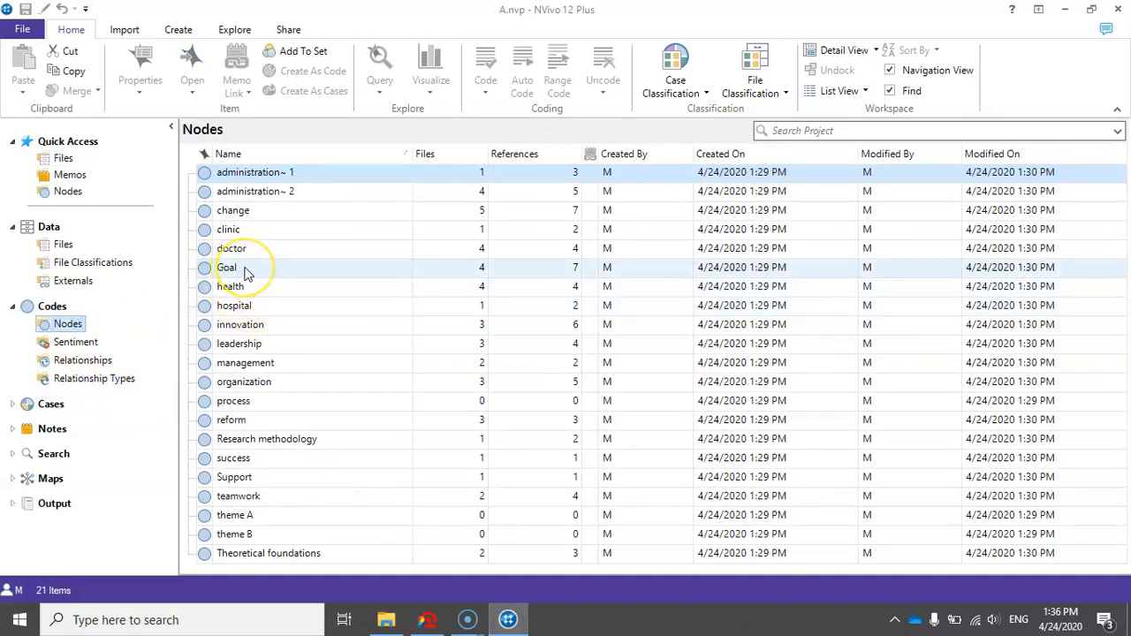
pyautogui.doubleClick(246, 268)
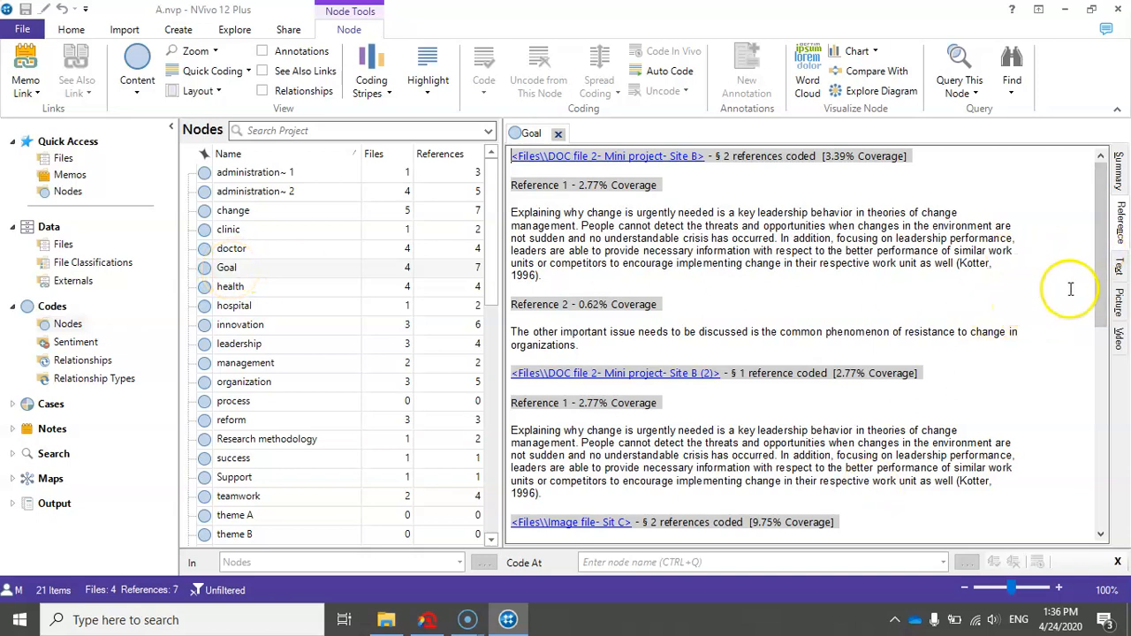
# Step: Examine the Goal node's references for Video file- Site C, checking the time span of Reference 1 against the ATLAS.ti quotation
pyautogui.scroll(-1, 1100, 241)
pyautogui.scroll(1, 1101, 240)
pyautogui.moveTo(1098, 220); pyautogui.dragTo(1105, 380)
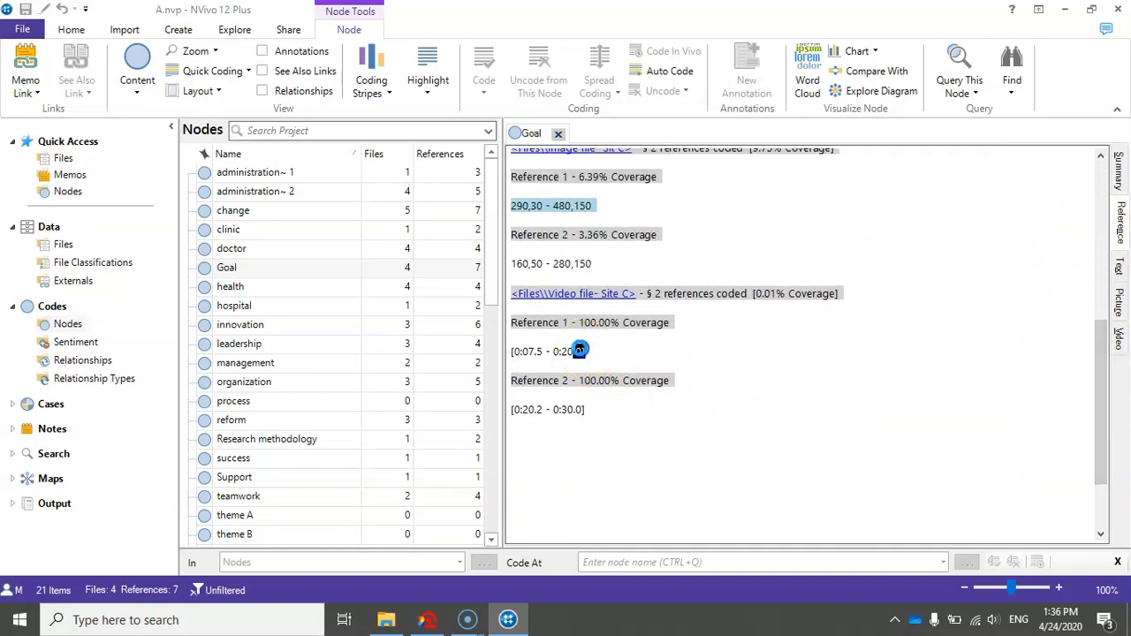
pyautogui.moveTo(580, 351); pyautogui.dragTo(509, 351)
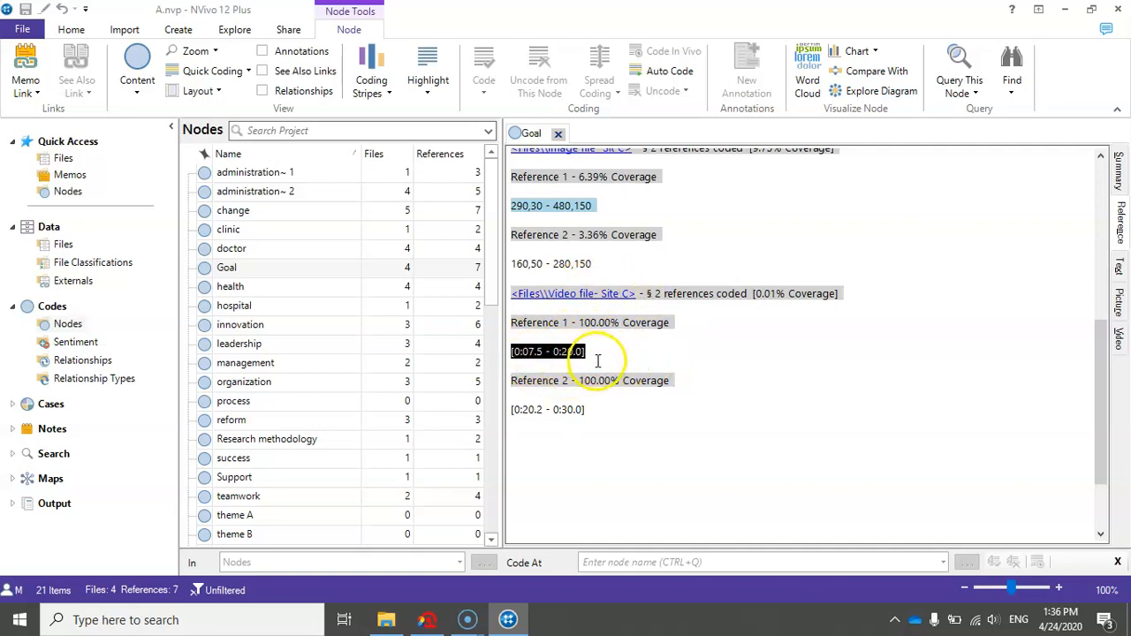
pyautogui.click(659, 356)
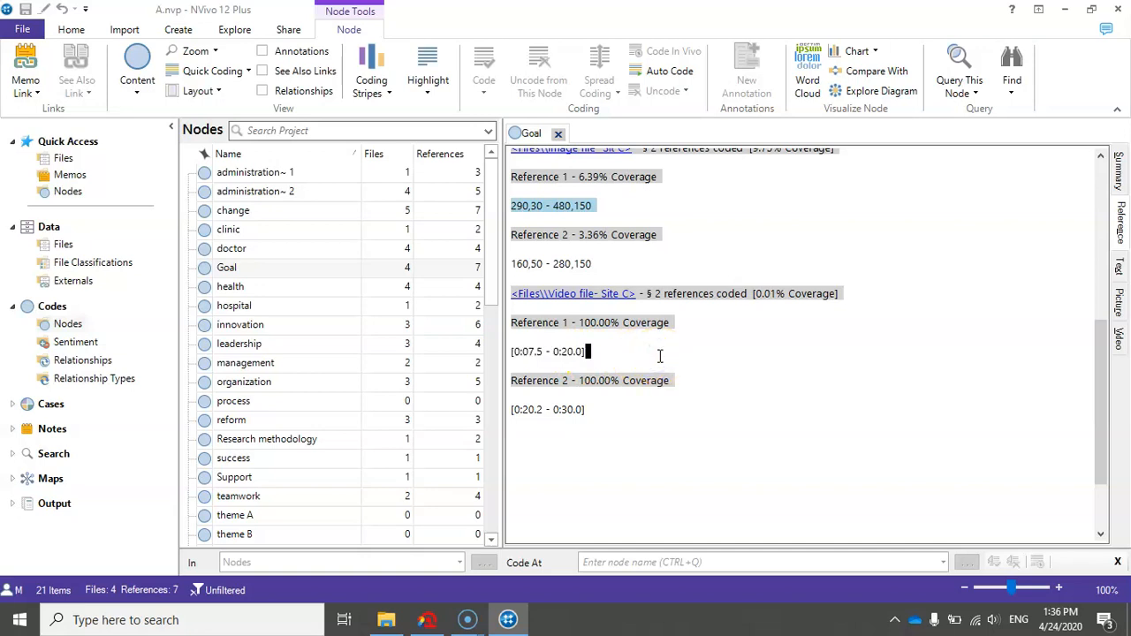